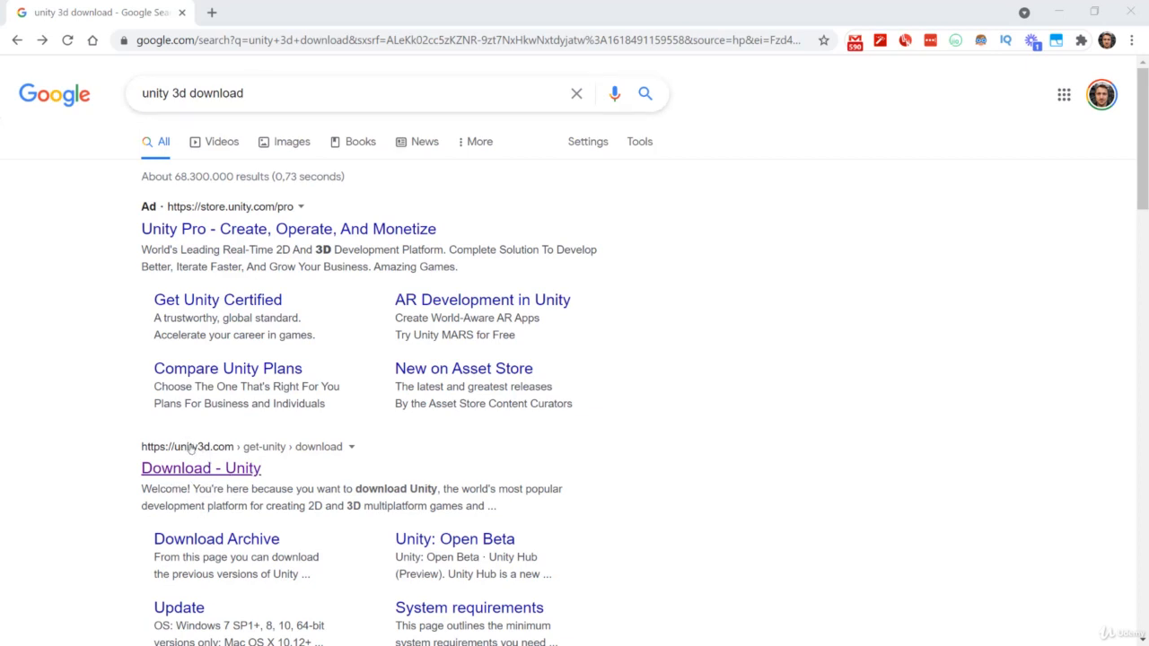
- Download the Unity Hub installer from Unity's download page, overwriting UnityHubSetup.exe in the Unity 2021 Masterclass folder
left_click(204, 471)
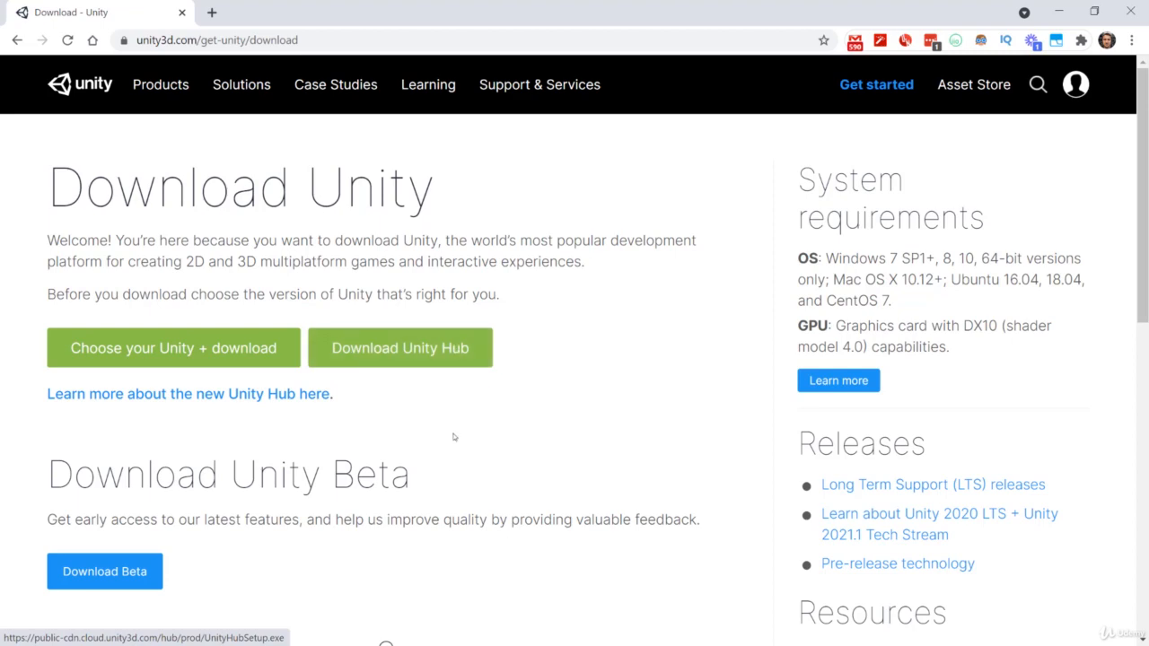
left_click(447, 362)
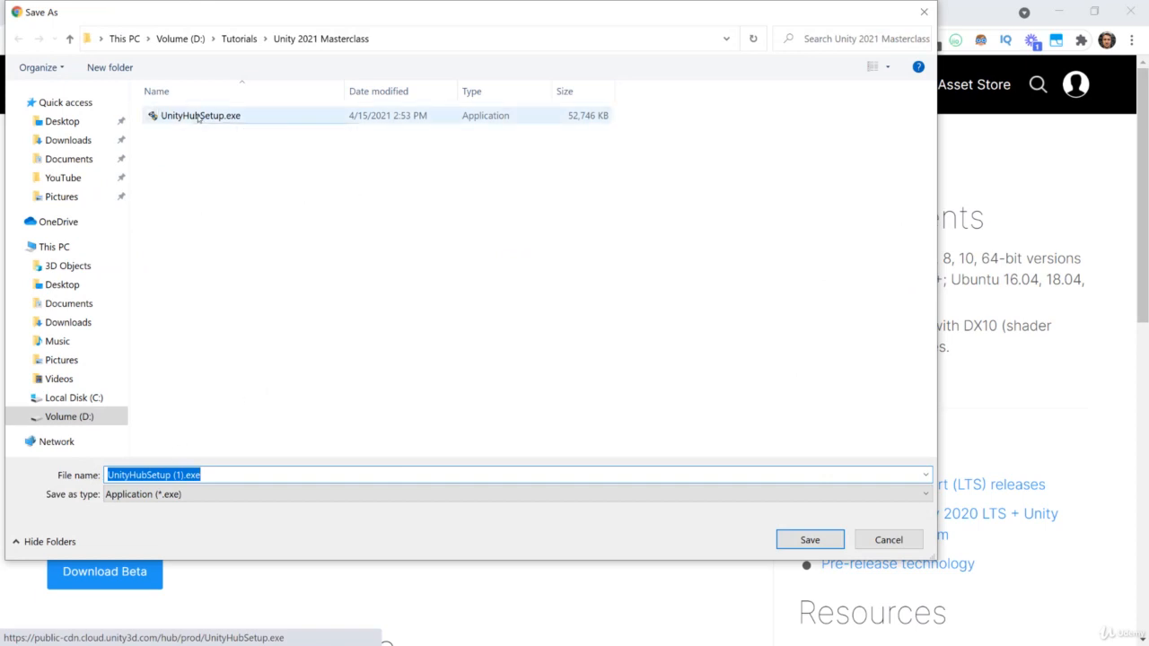
left_click(196, 115)
left_click(808, 540)
left_click(613, 341)
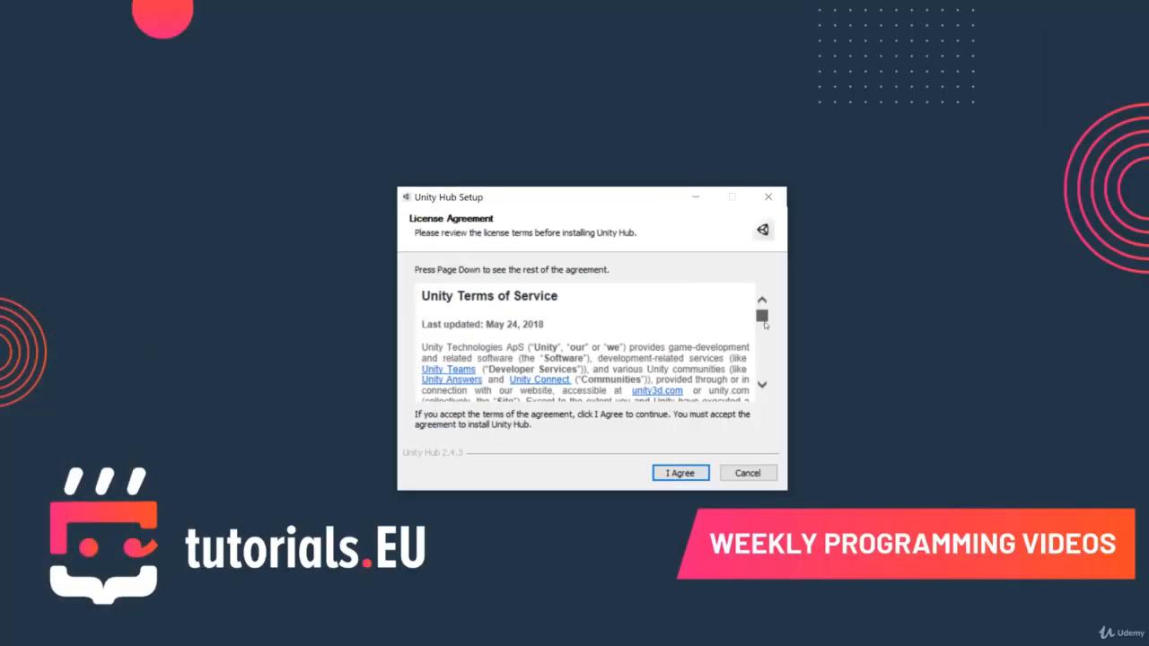
- Accept the Unity Hub license agreement and install Unity Hub to C:\Program Files\Unity Hub
left_click_drag(765, 321, 765, 375)
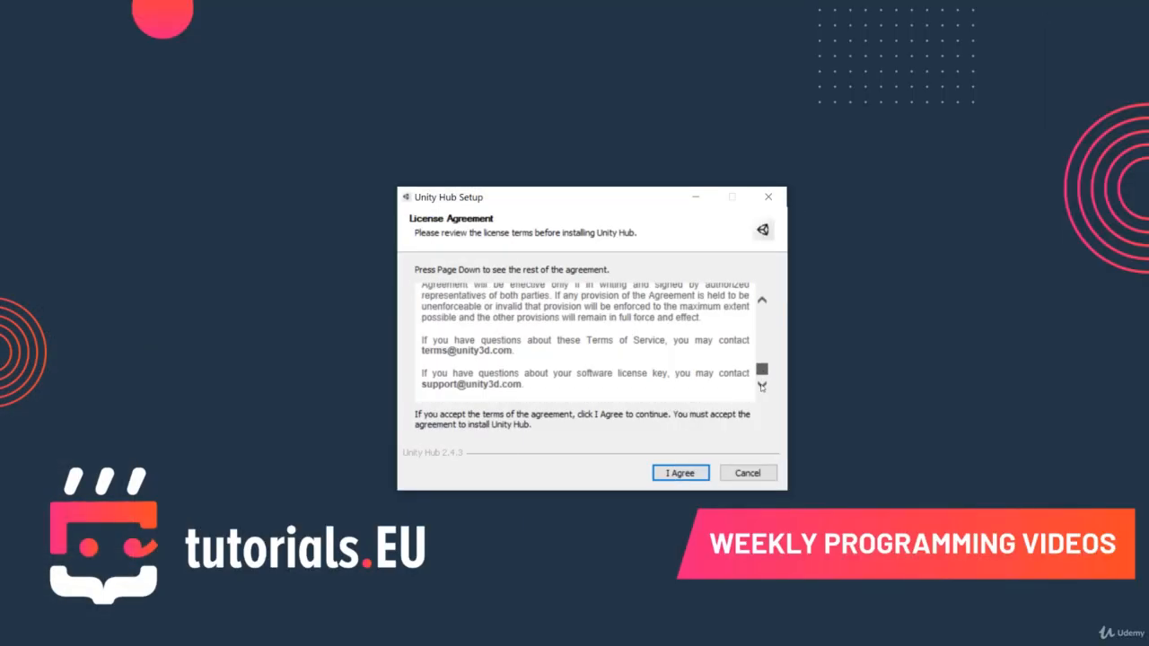
left_click(679, 473)
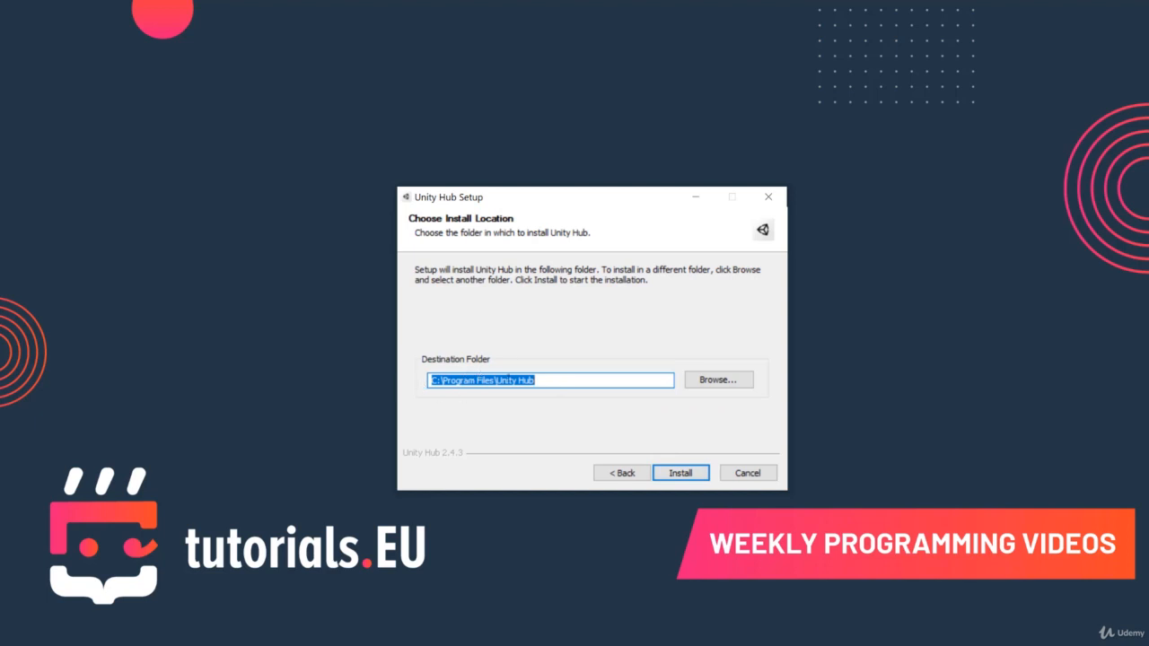
left_click(667, 465)
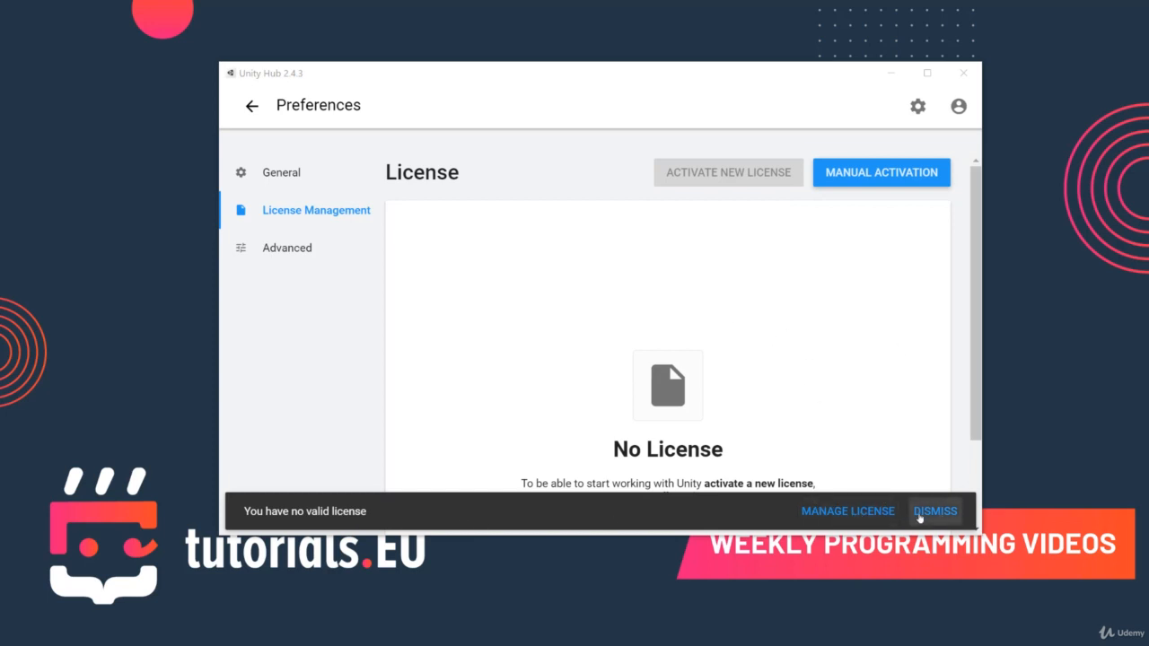
- Start a manual license activation, save the license request file and open the manual activation web page
left_click(859, 173)
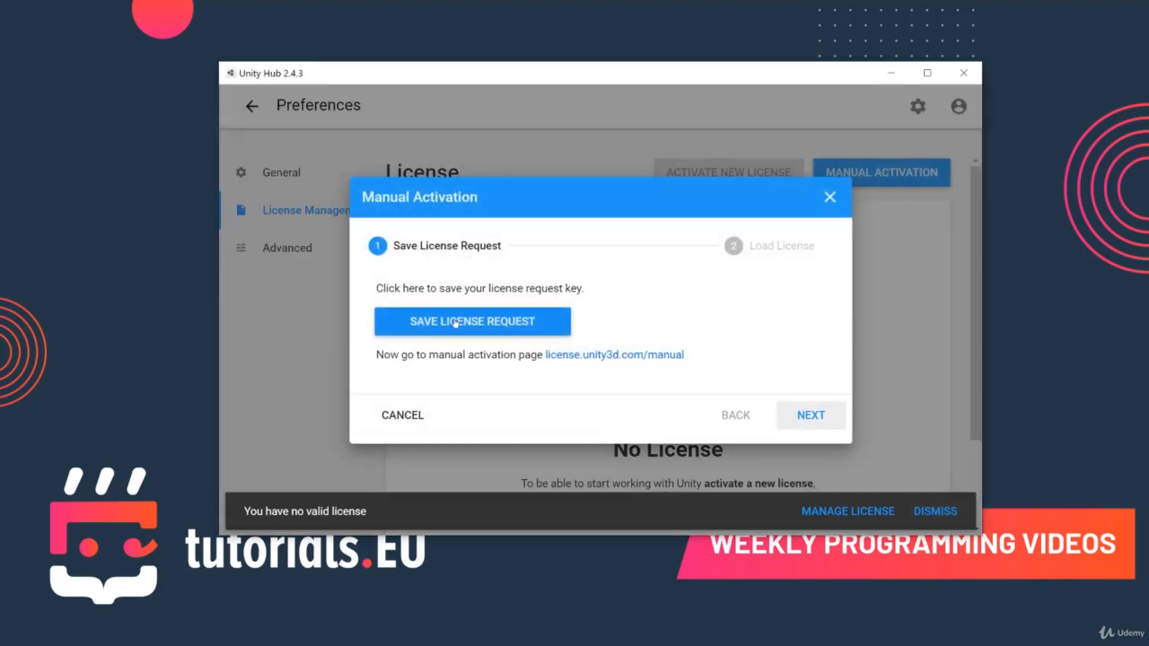
left_click(455, 323)
left_click(446, 306)
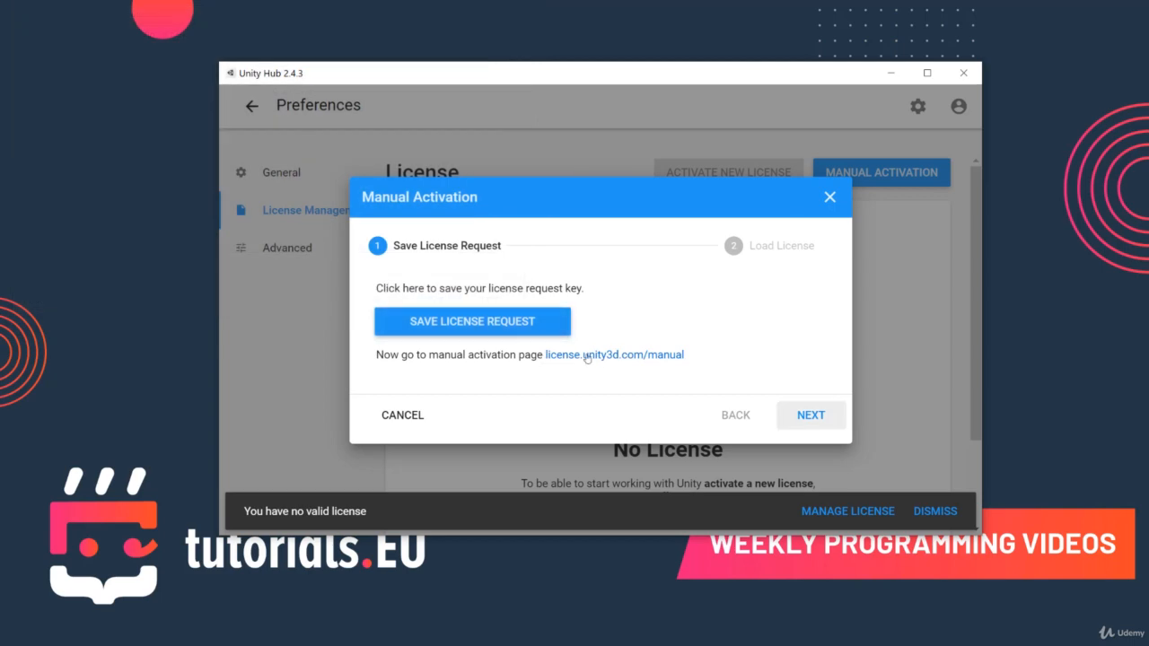
left_click(613, 358)
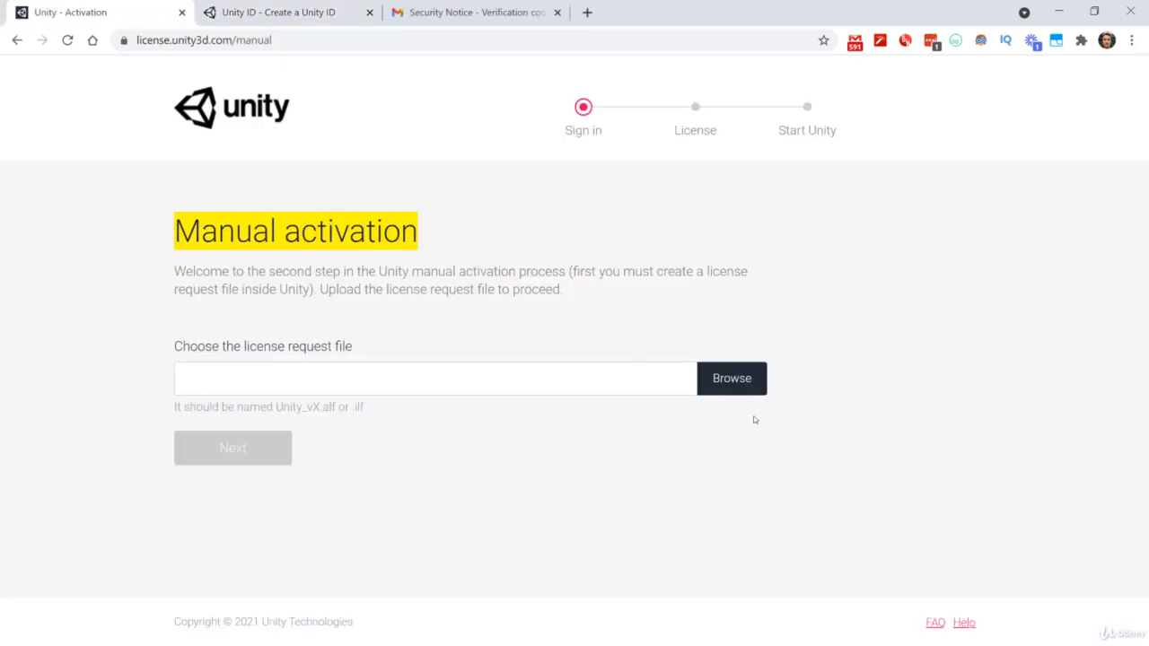
- Upload the license request file Unity_lic.alf and proceed to the license options
left_click(736, 379)
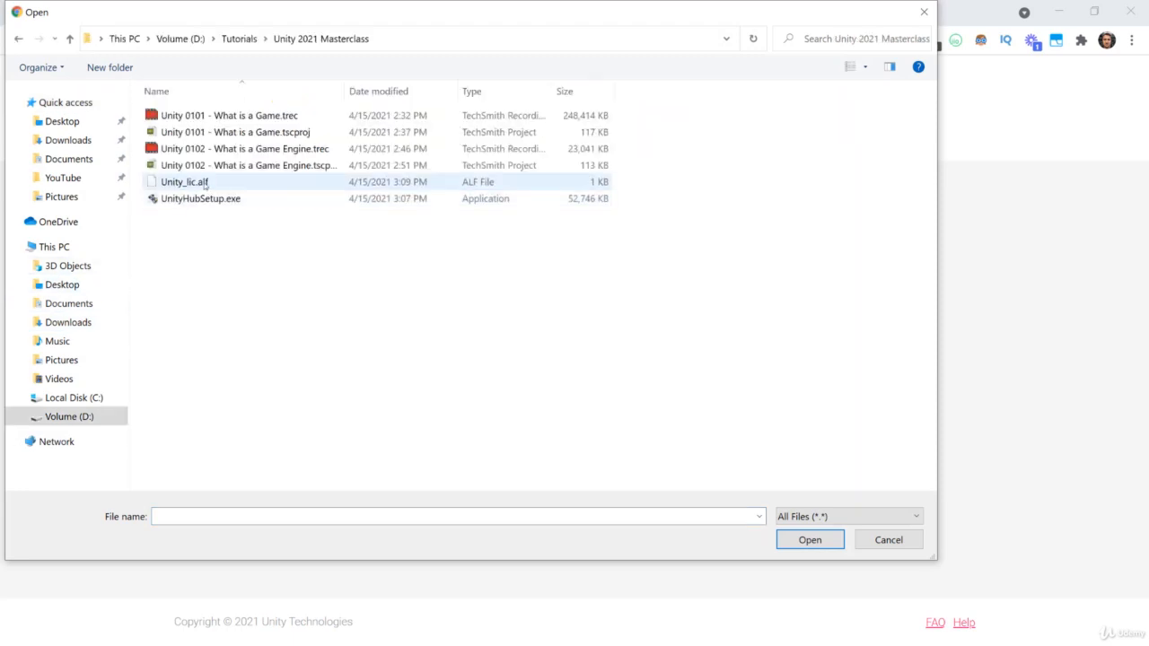
left_click(205, 183)
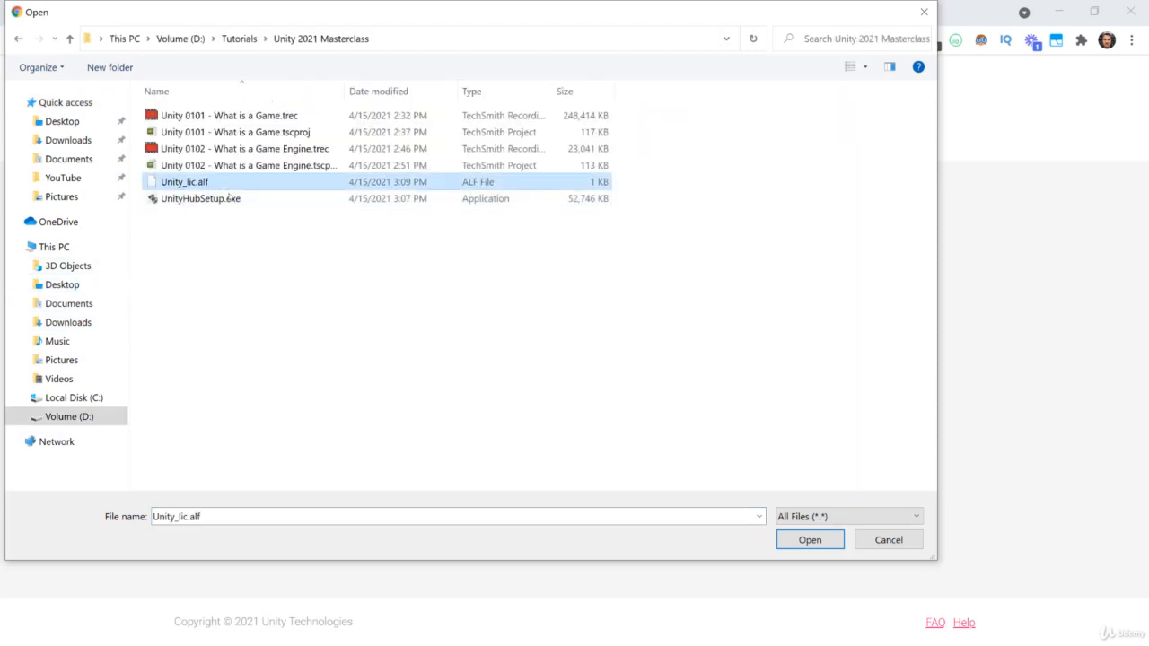
left_click(811, 547)
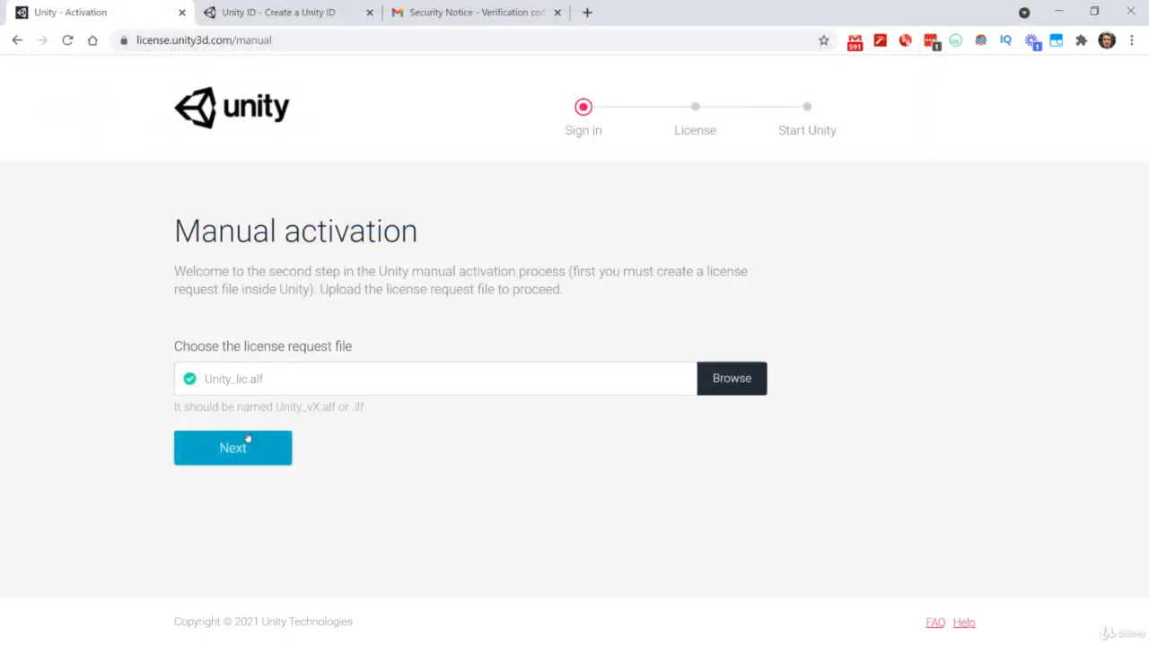
left_click(252, 450)
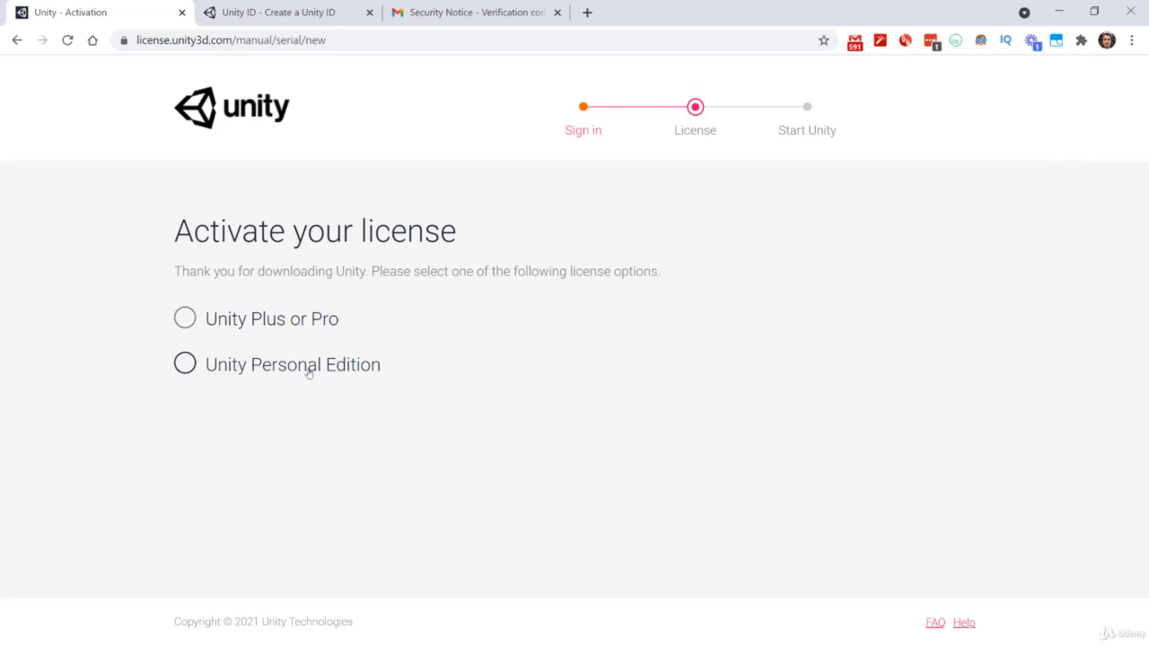
- Choose Unity Personal Edition for non-professional use and save the license file Unity_v2017.x.ulf in the Unity 2021 Masterclass folder
left_click(308, 371)
scroll(299, 418, "down", 1)
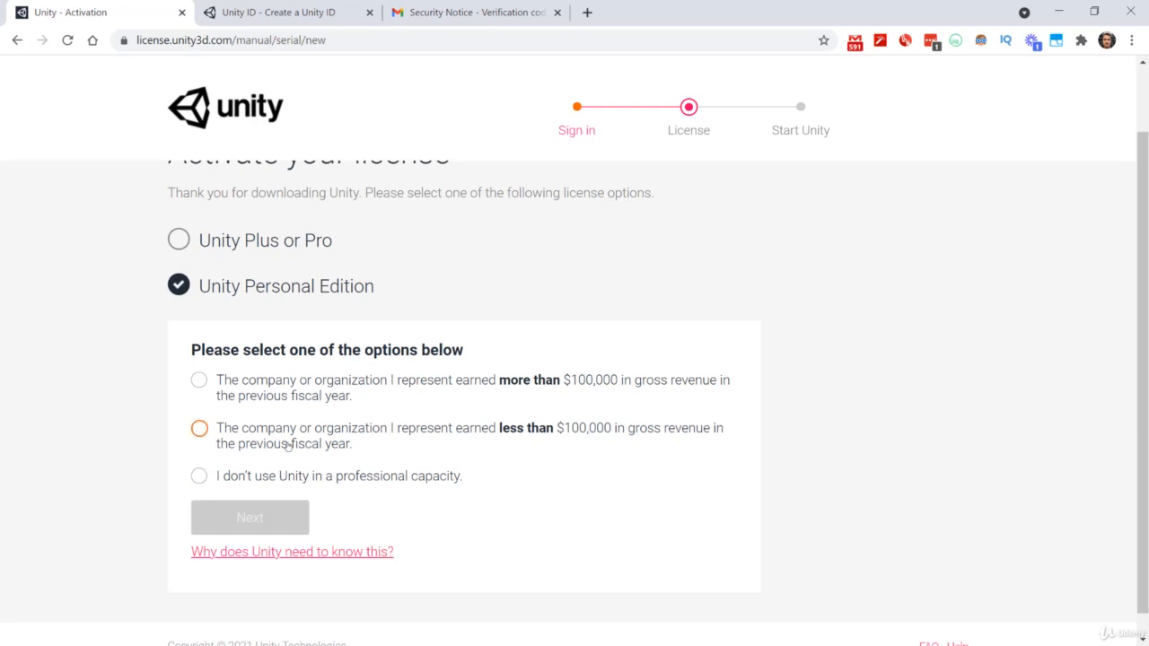
left_click(260, 481)
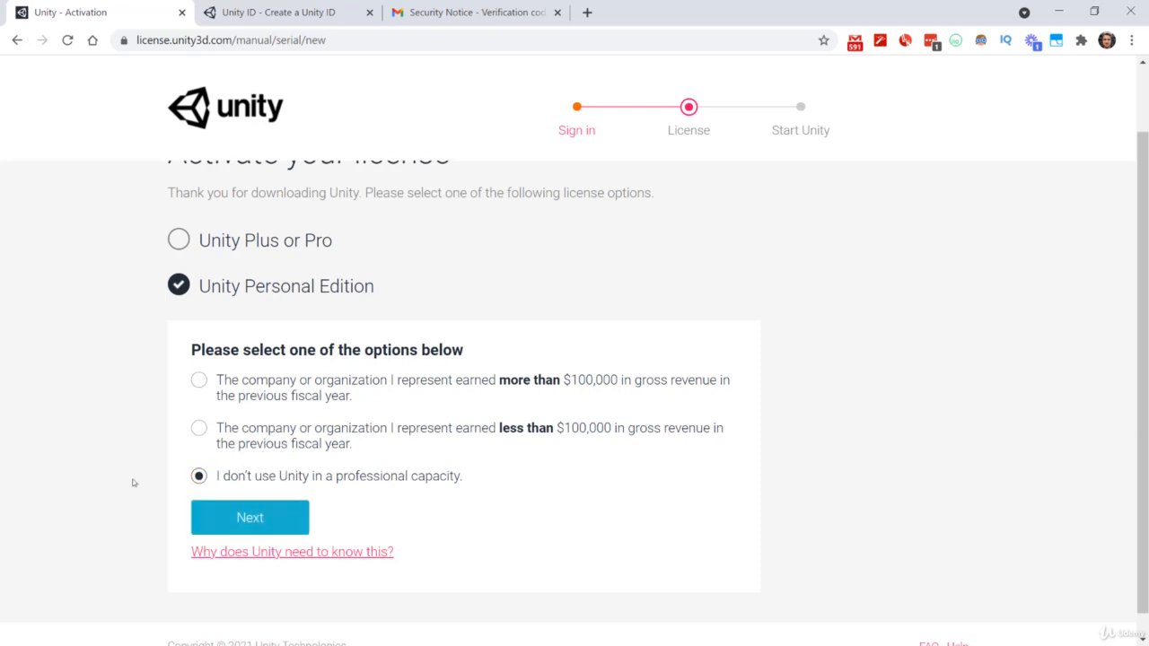
left_click(255, 518)
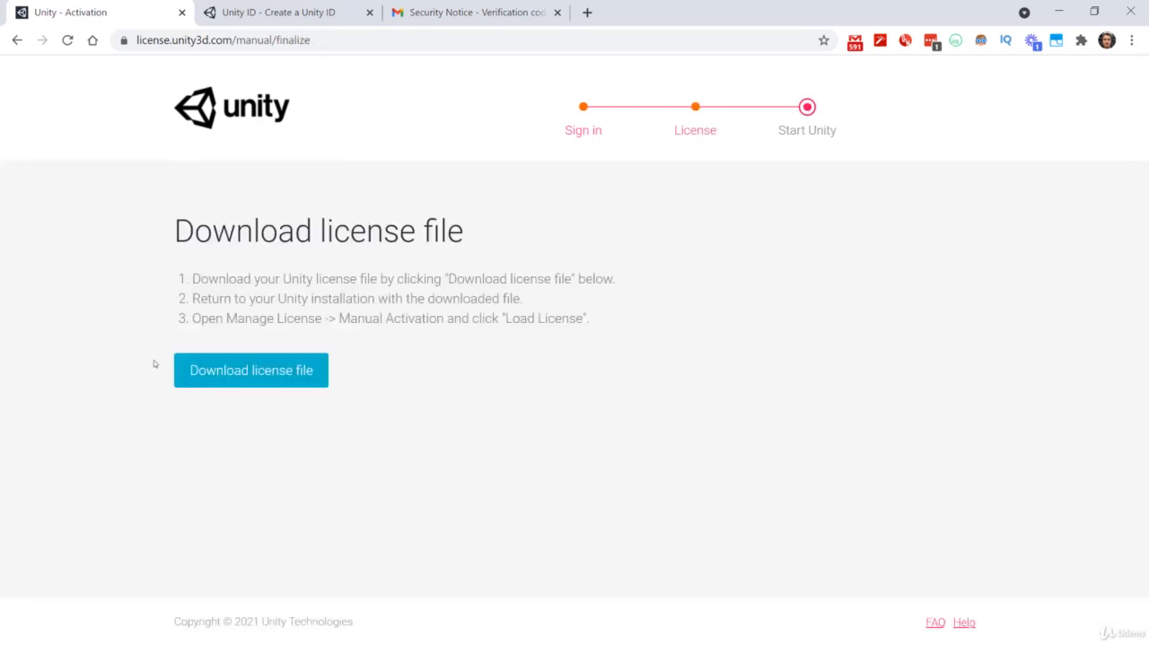
left_click(262, 378)
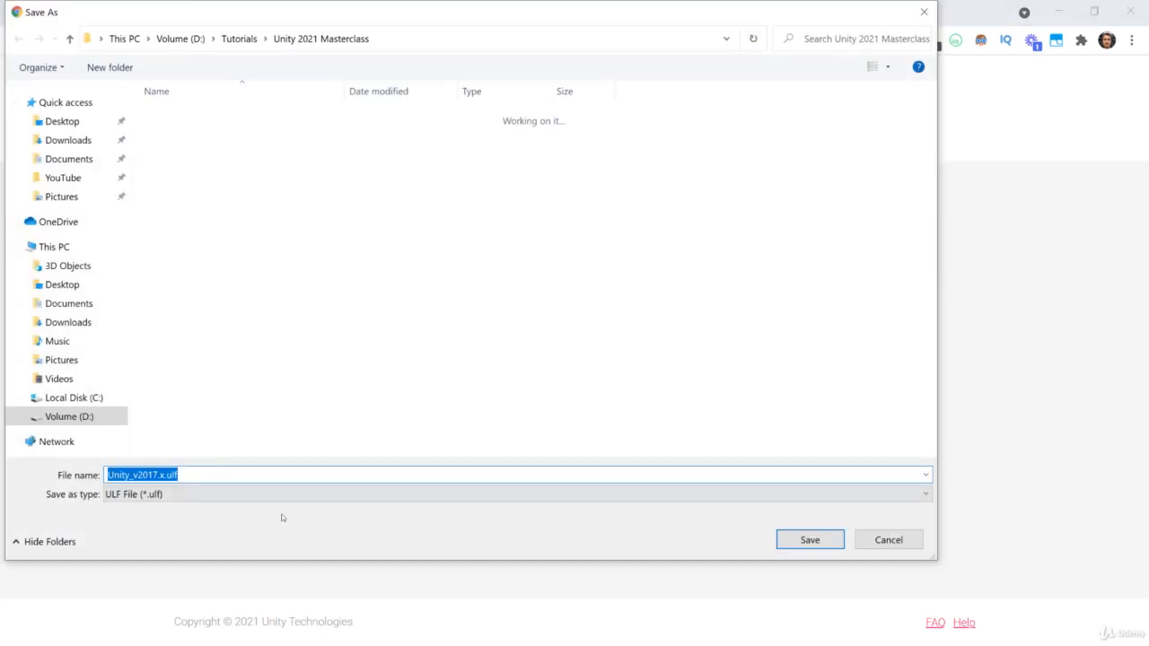
left_click(781, 538)
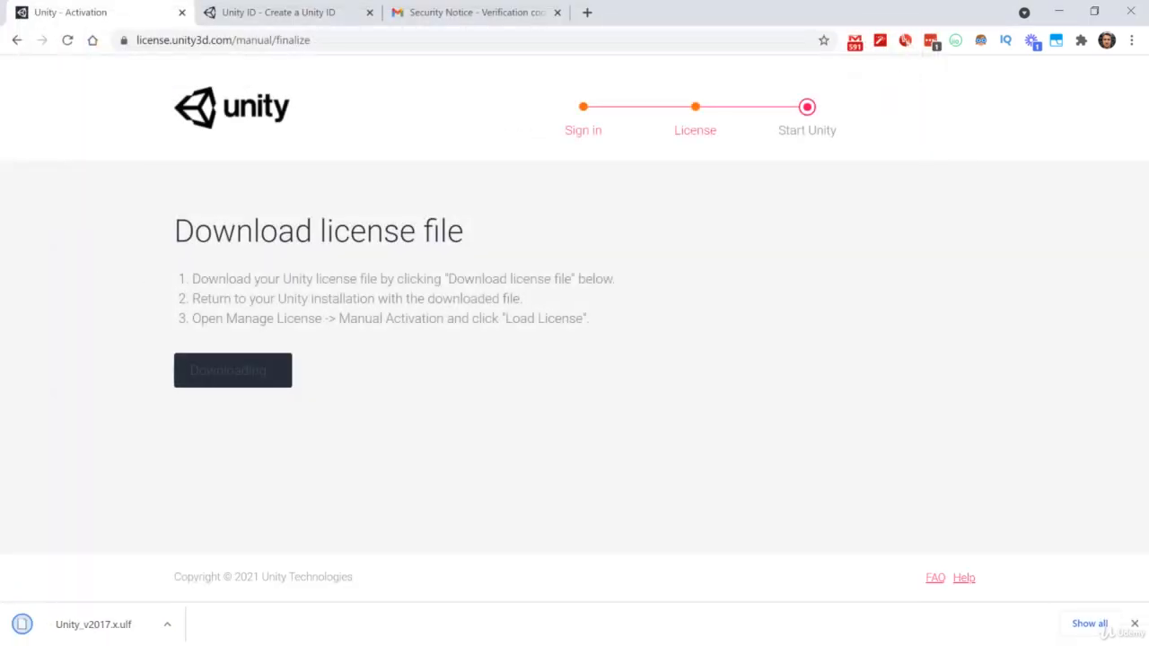
- Switch to Unity Hub, load the license file Unity_v2017.x.ulf in the manual activation and confirm it
key("alt+Tab")
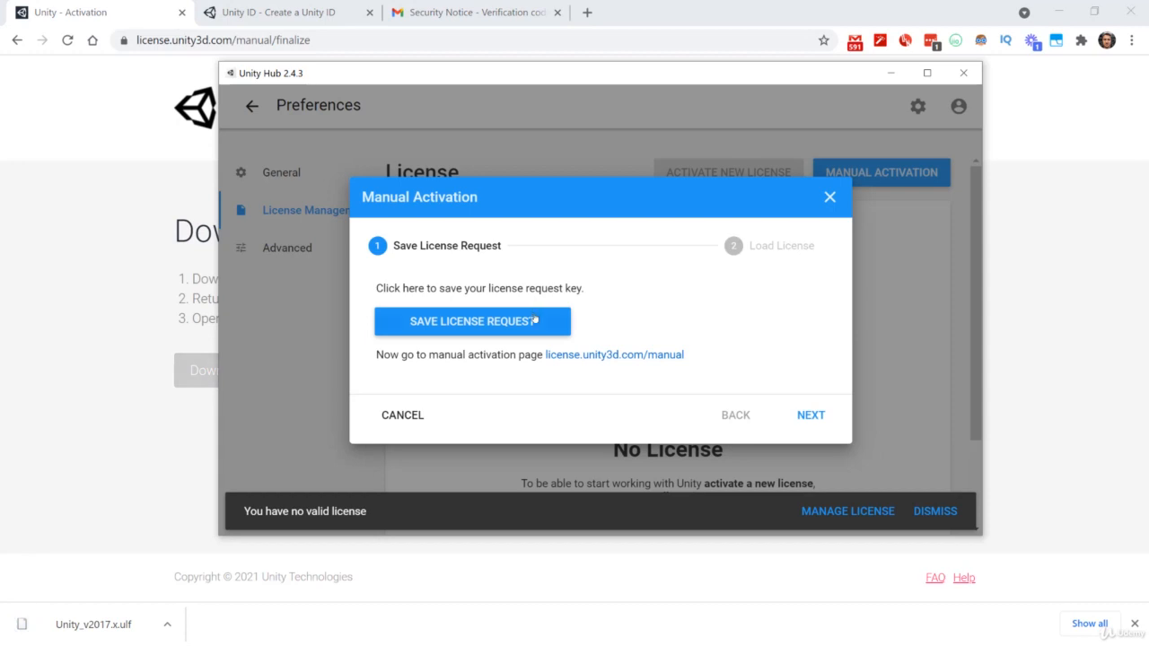
left_click(803, 414)
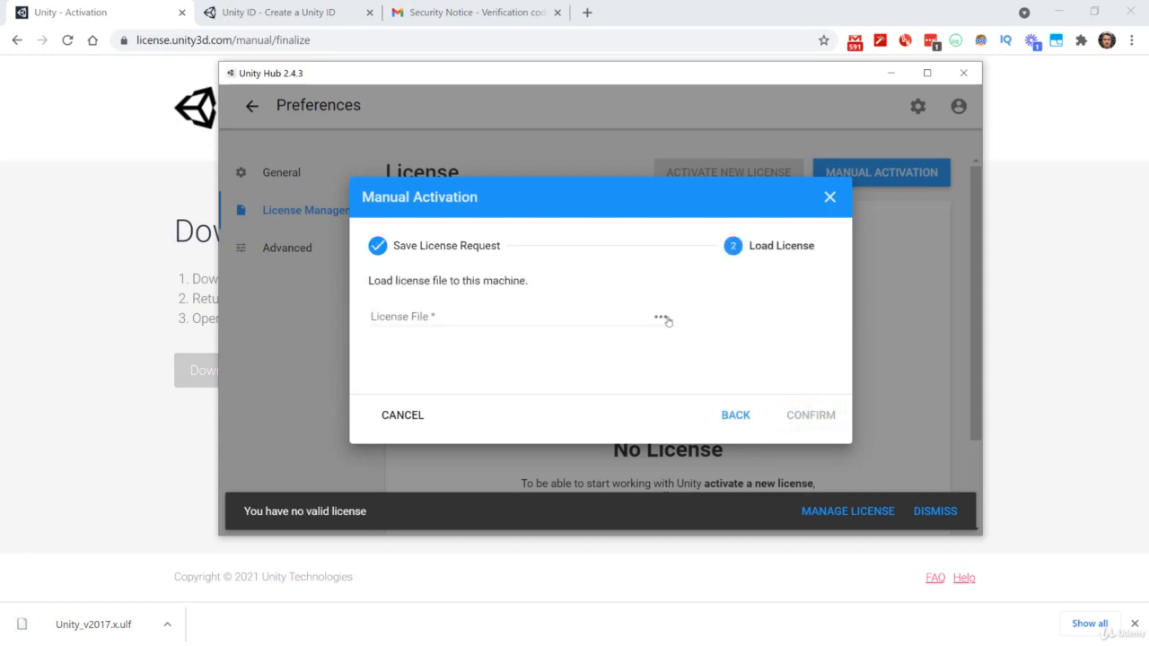
left_click(662, 317)
left_click(140, 147)
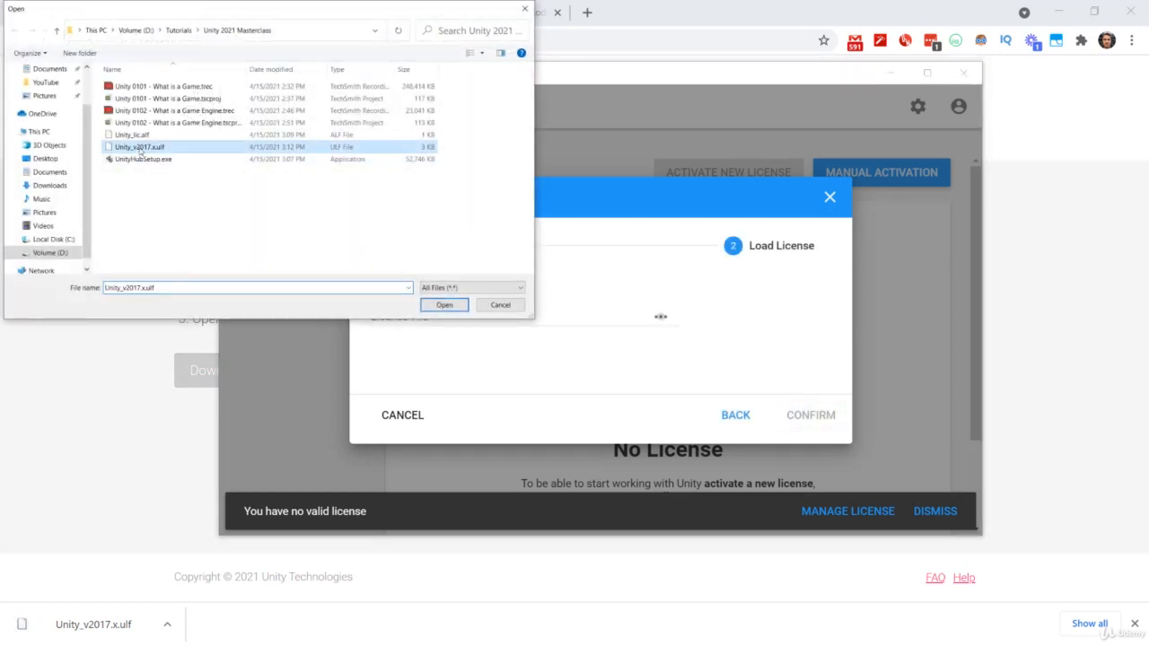
double_click(120, 150)
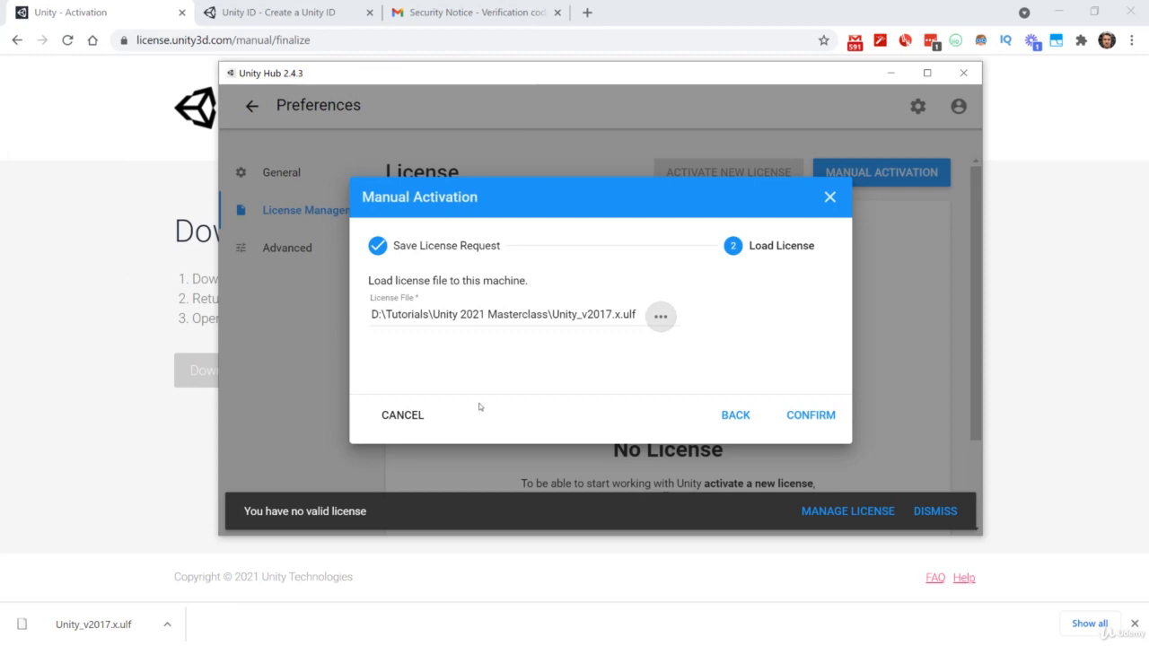
left_click(811, 412)
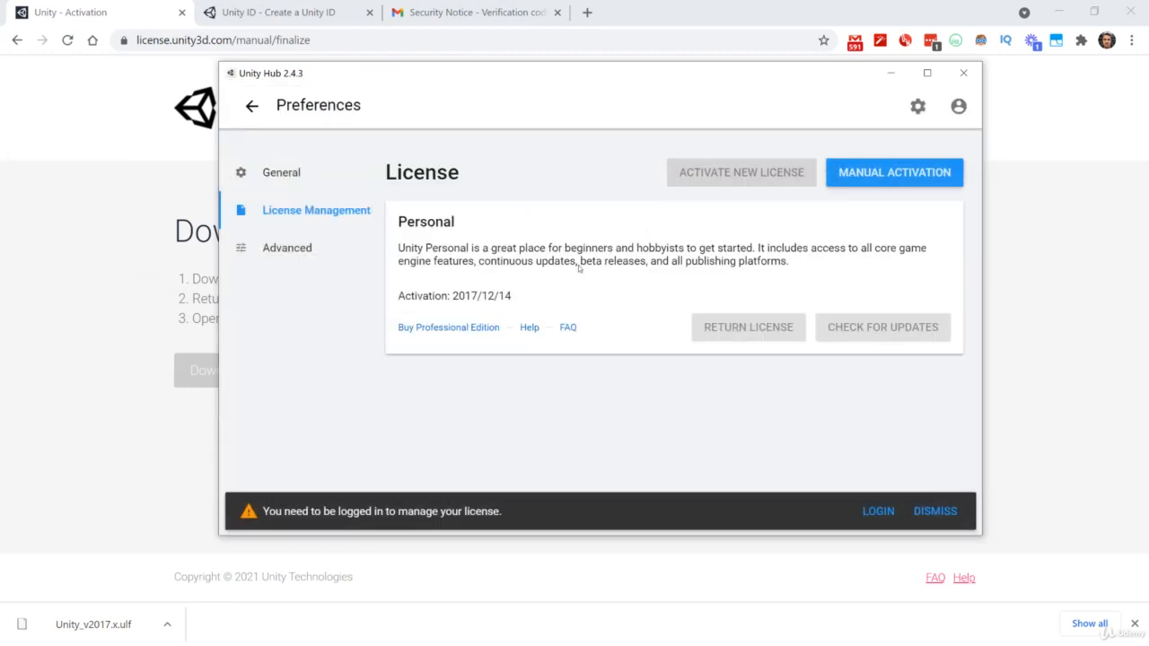
- Open the Unity ID sign-in from the license page and return to the Projects overview
left_click(877, 511)
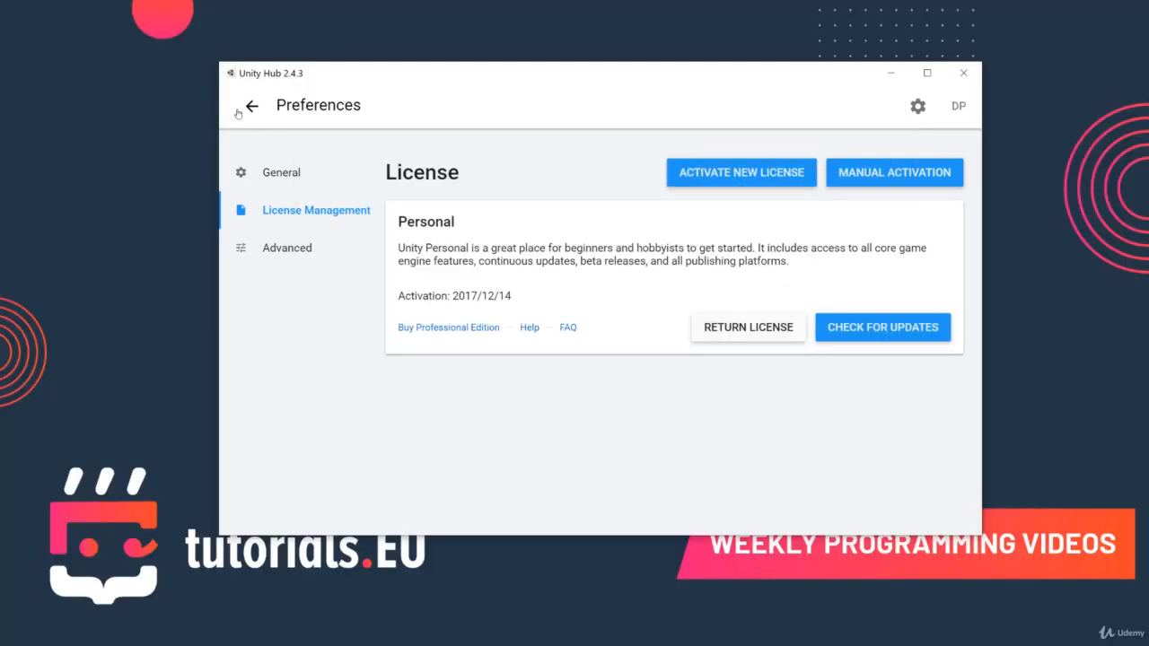
left_click(251, 105)
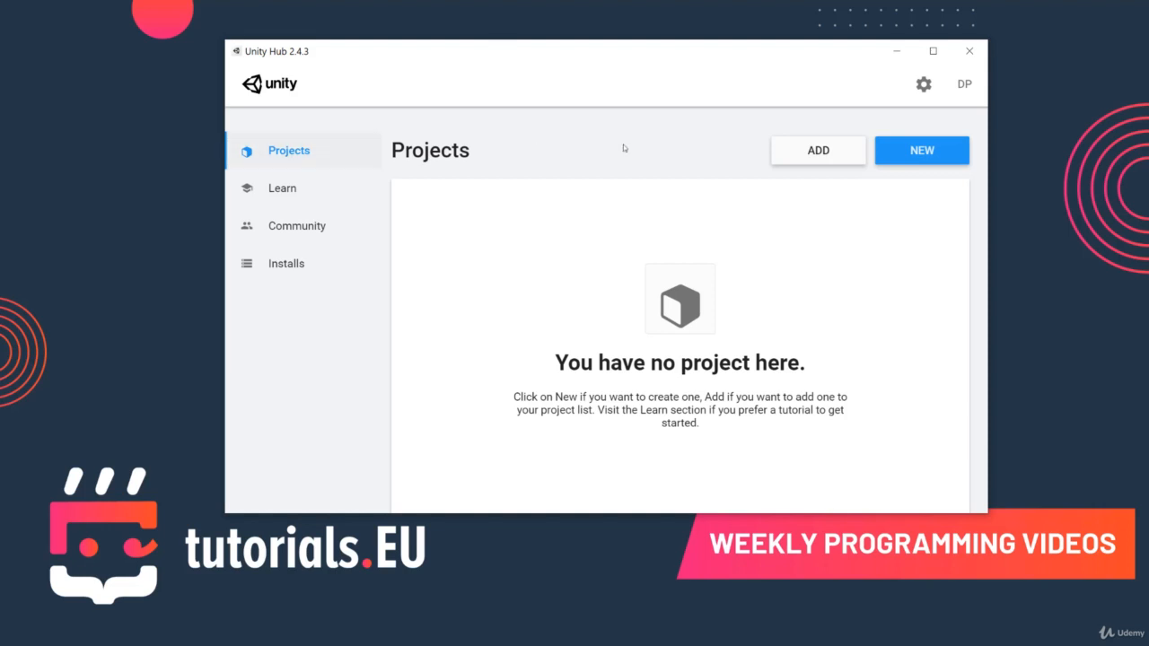
- Start adding a Unity version to the Hub's installs and open the download archive after reviewing the offered releases
left_click(289, 263)
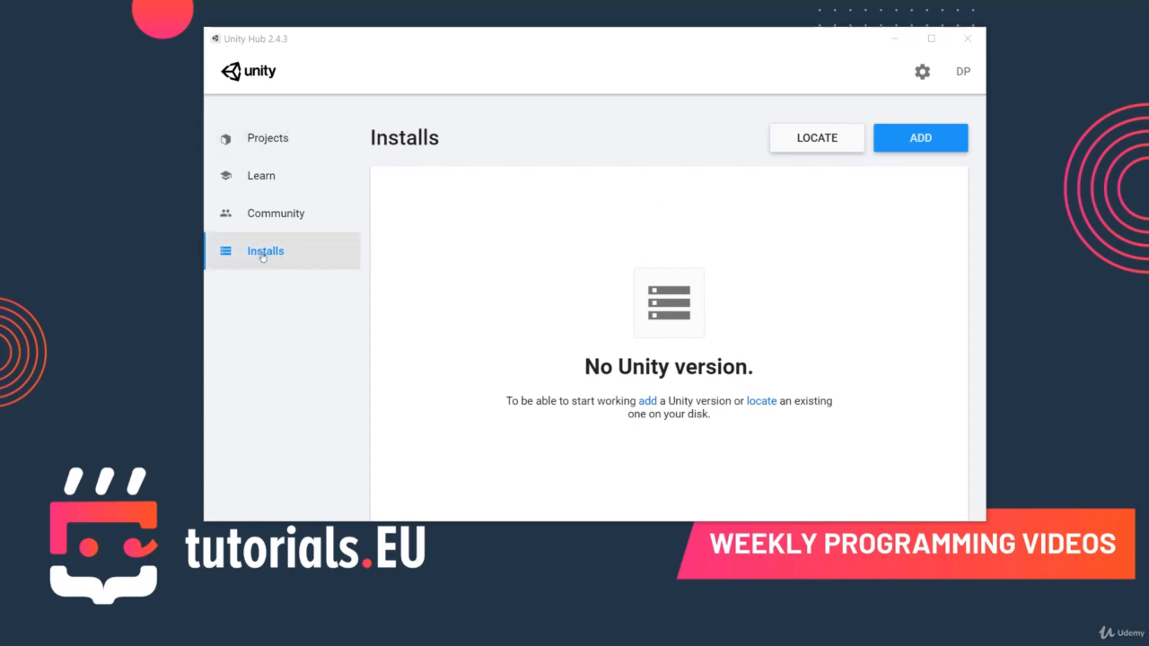
left_click(921, 142)
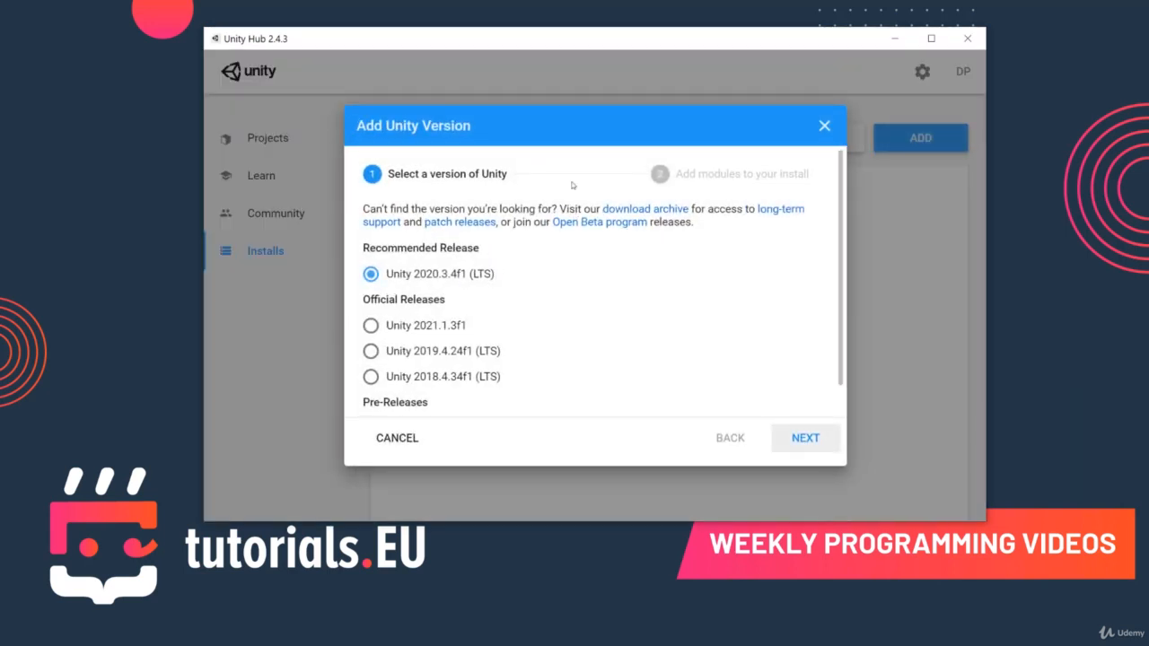
scroll(556, 269, "down", 1)
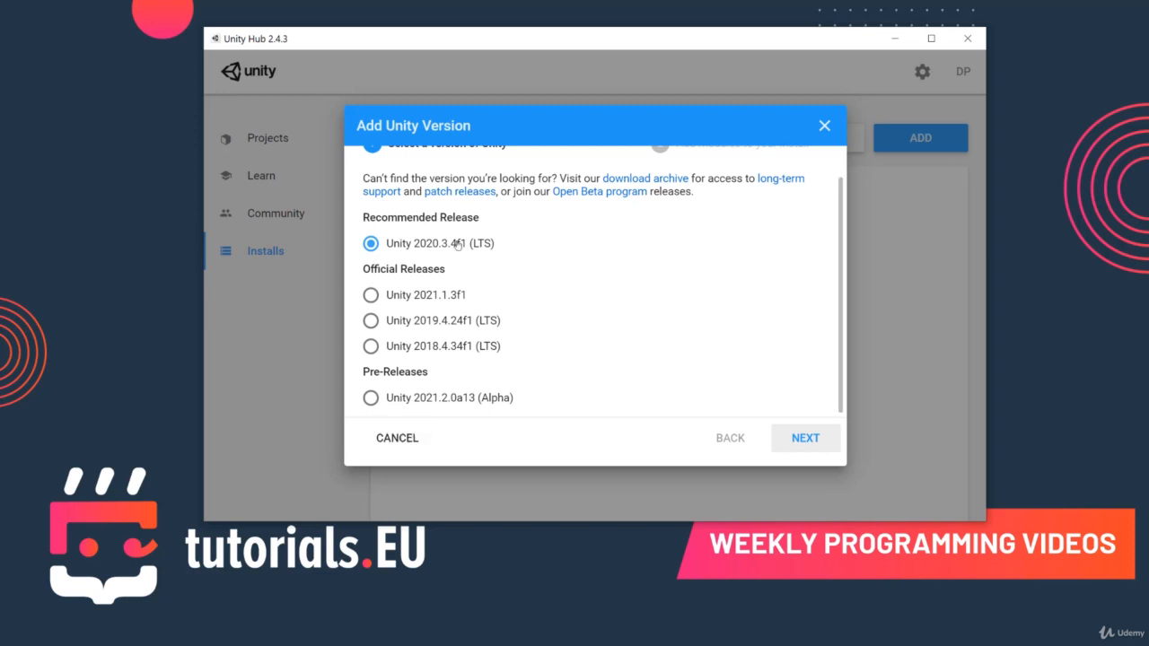
scroll(453, 247, "up", 1)
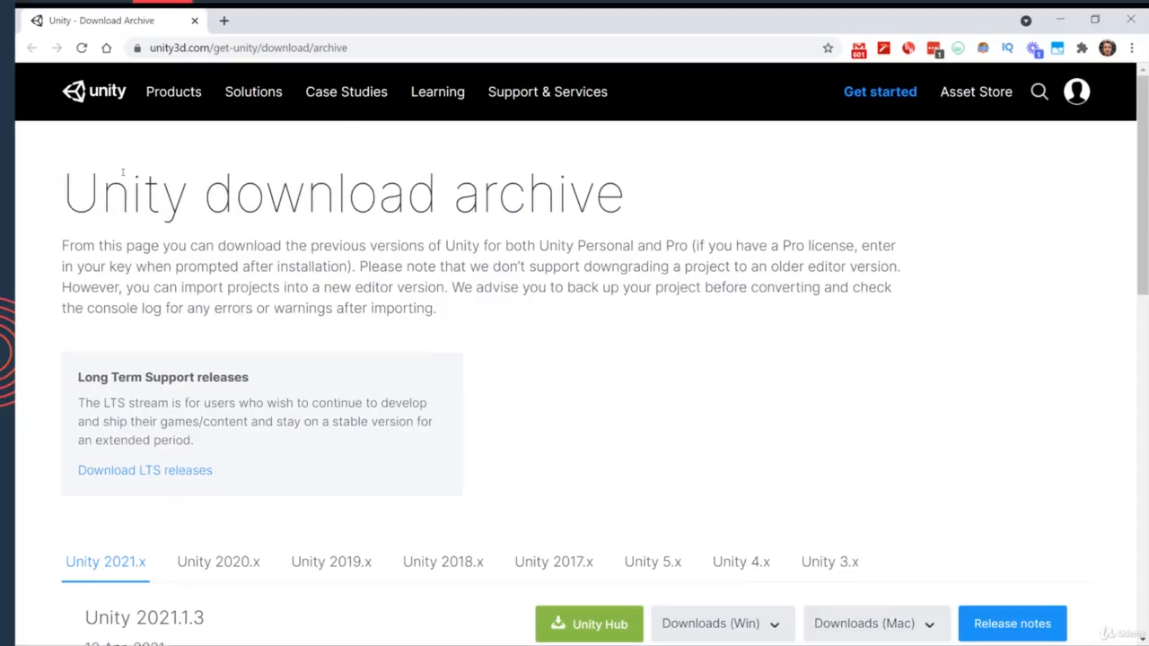
- Find Unity 2021.1.0 among the Unity 2021.x releases in the download archive and open its installation in Unity Hub
scroll(377, 438, "down", 3)
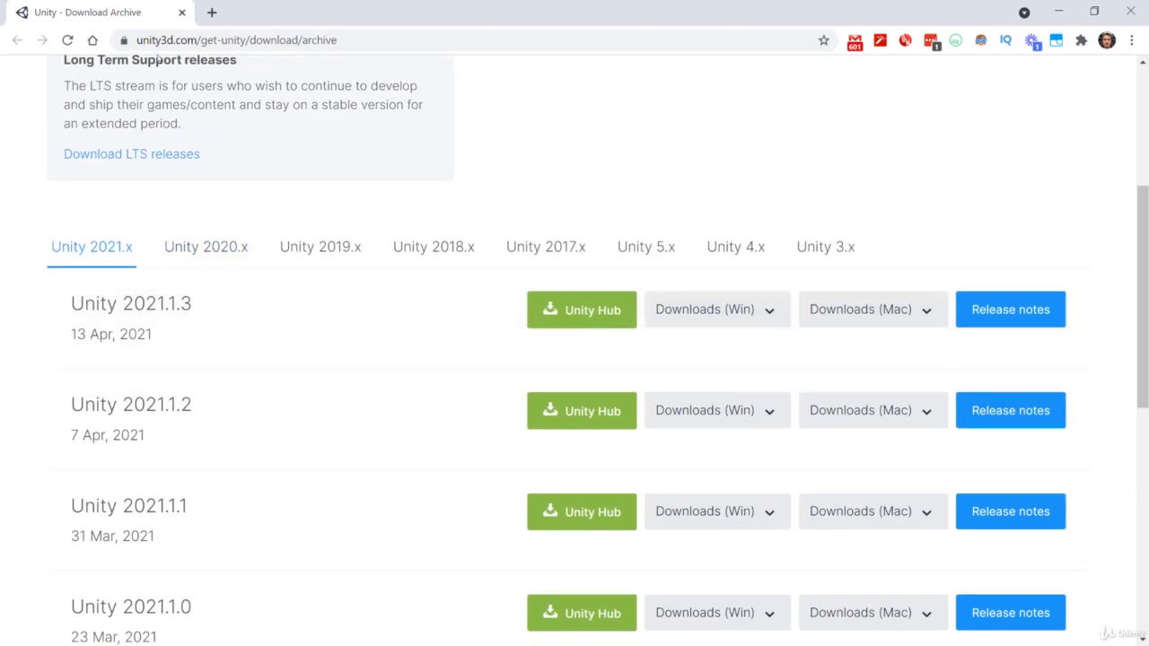
scroll(593, 215, "up", 1)
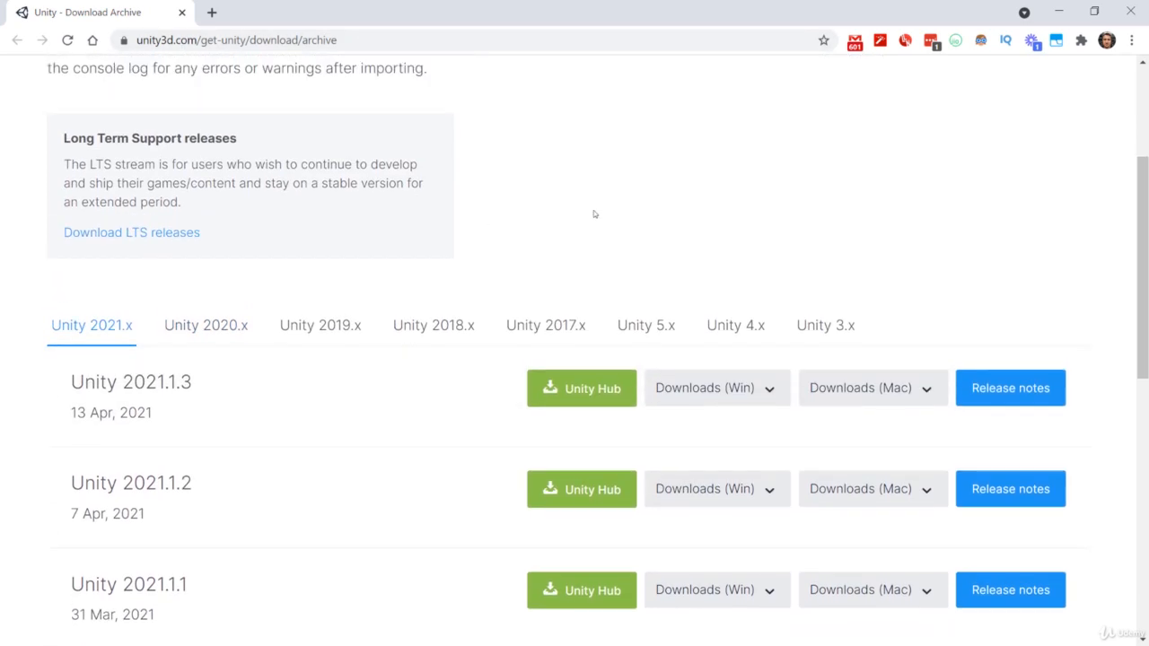
scroll(503, 223, "down", 1)
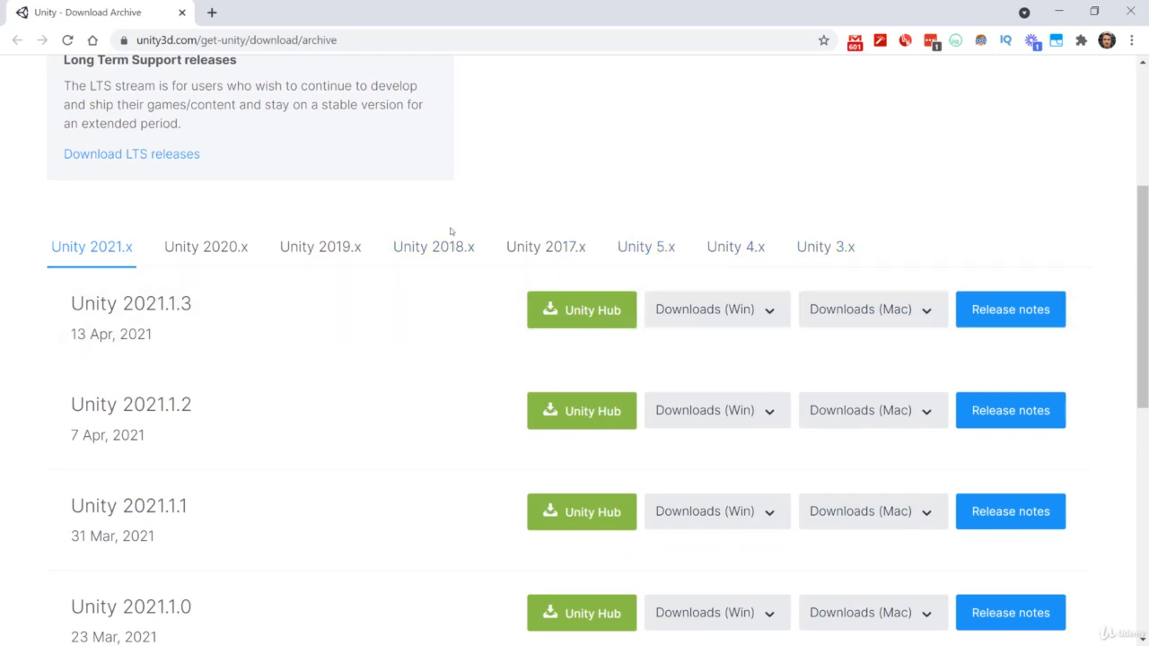
scroll(174, 351, "down", 4)
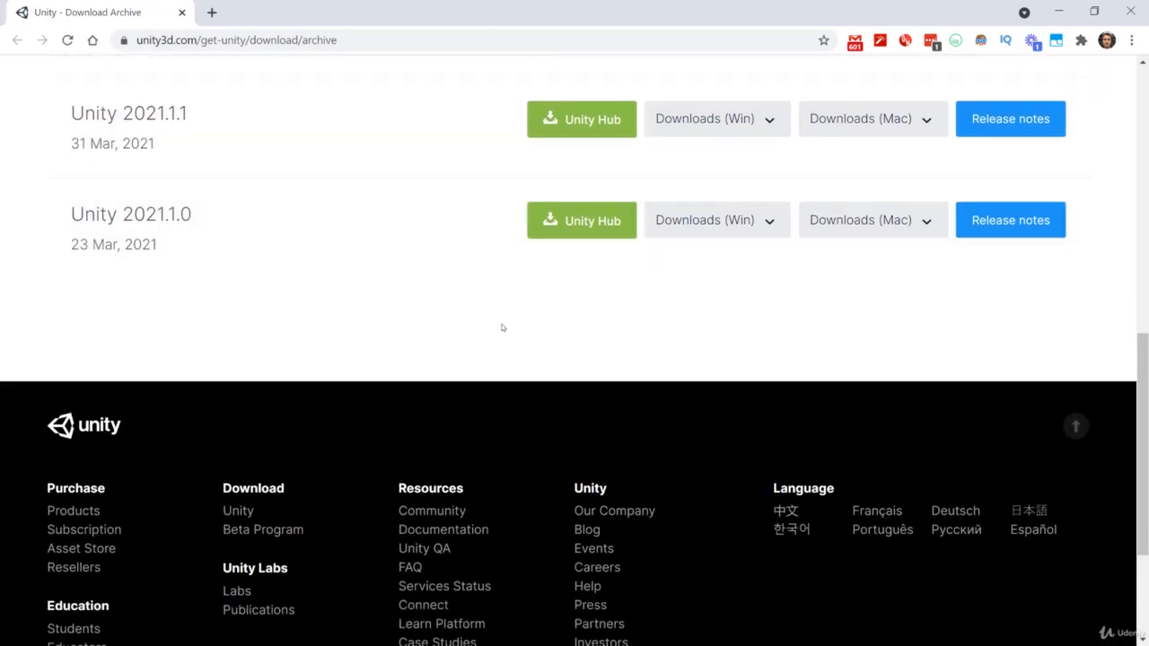
scroll(502, 328, "up", 3)
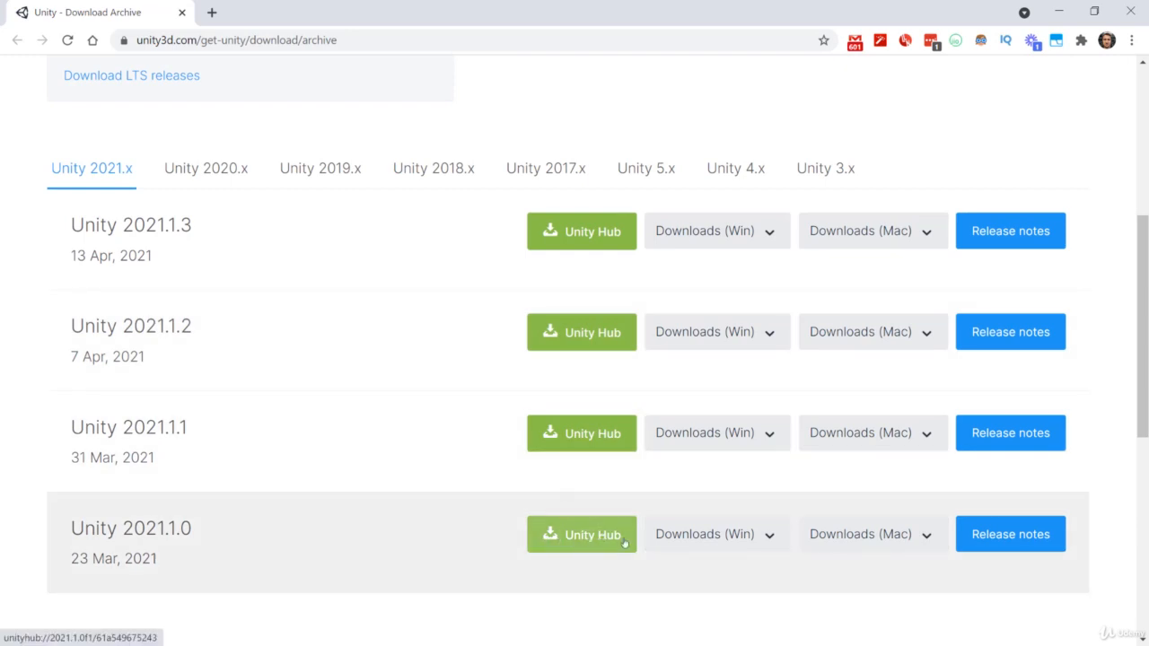
left_click(576, 538)
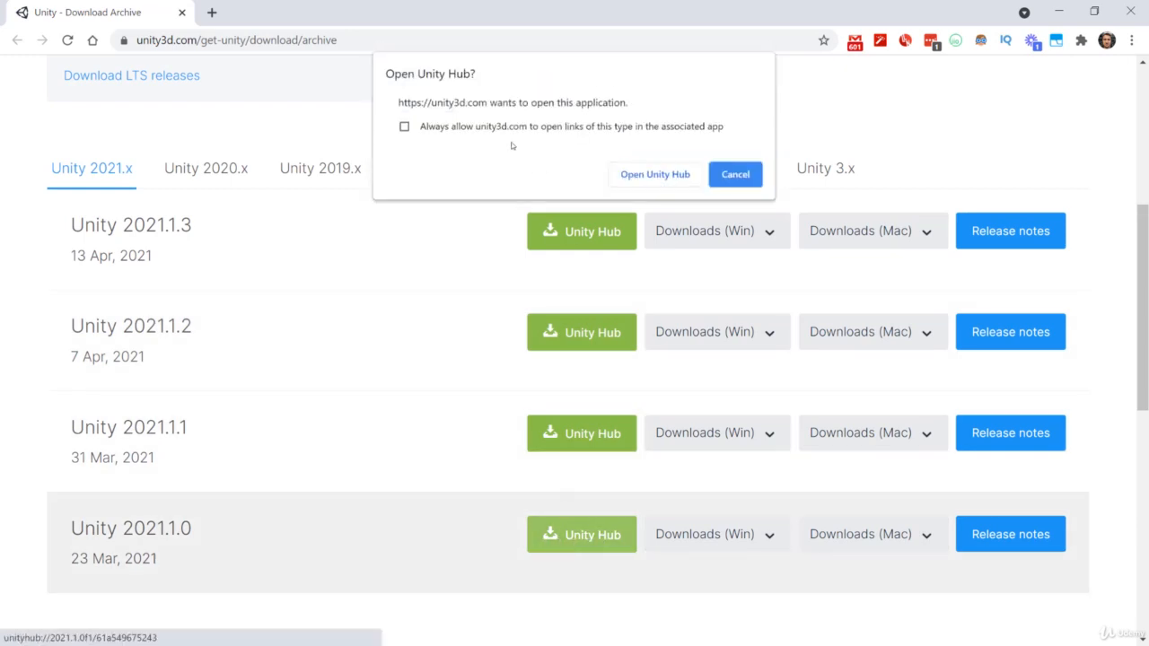
left_click(653, 175)
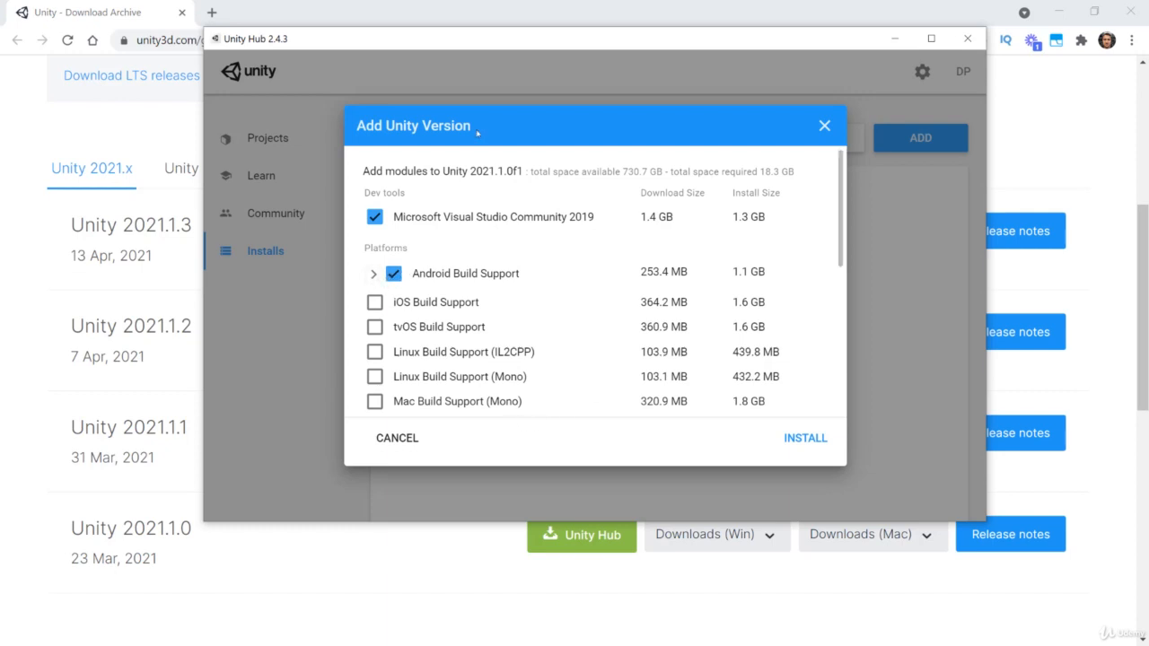
- Install Unity 2021.1.0f1 with Android Build Support including Android SDK & NDK Tools and OpenJDK, and minimize the Visual Studio Installer
left_click(391, 279)
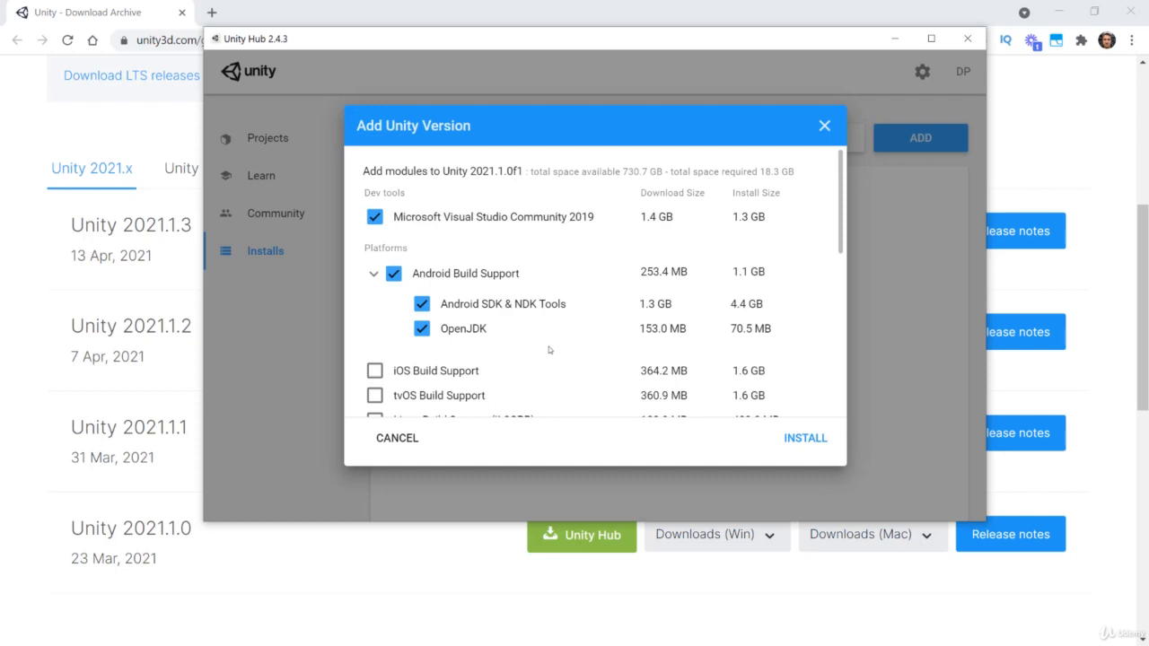
scroll(546, 346, "down", 1)
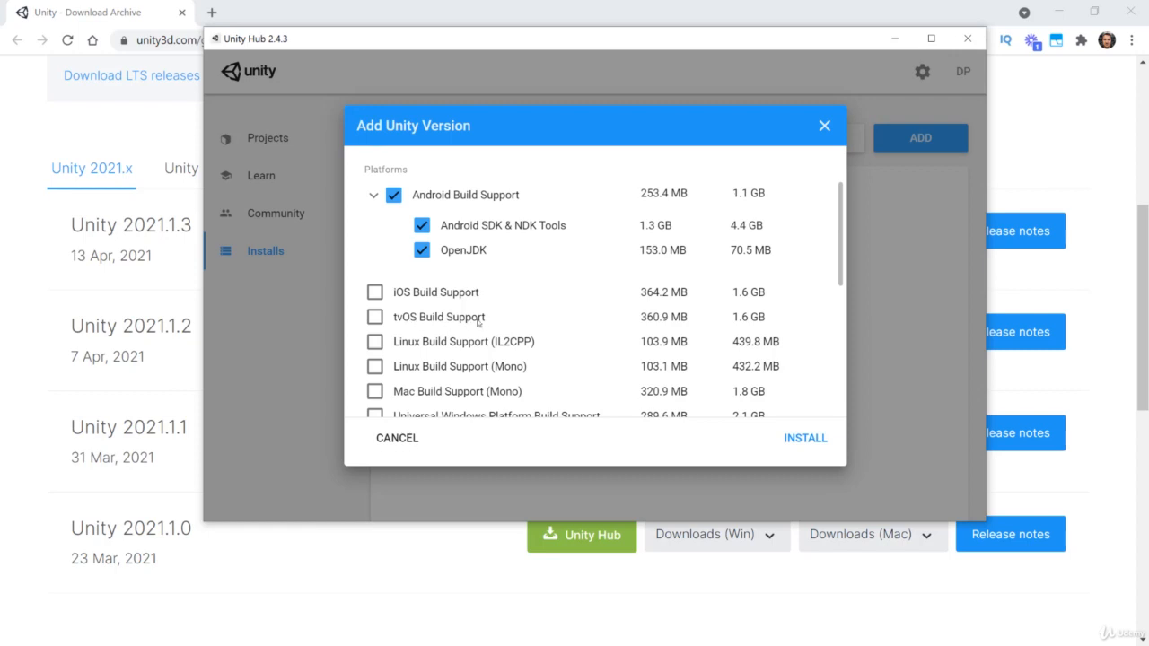
scroll(593, 311, "down", 1)
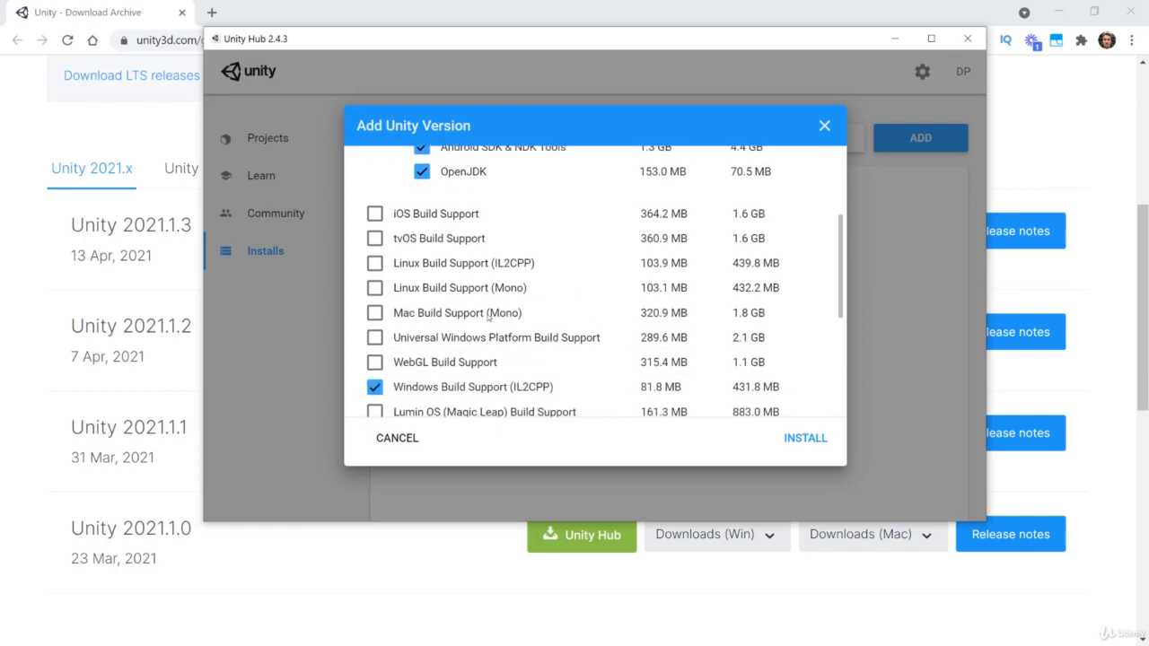
scroll(489, 316, "down", 1)
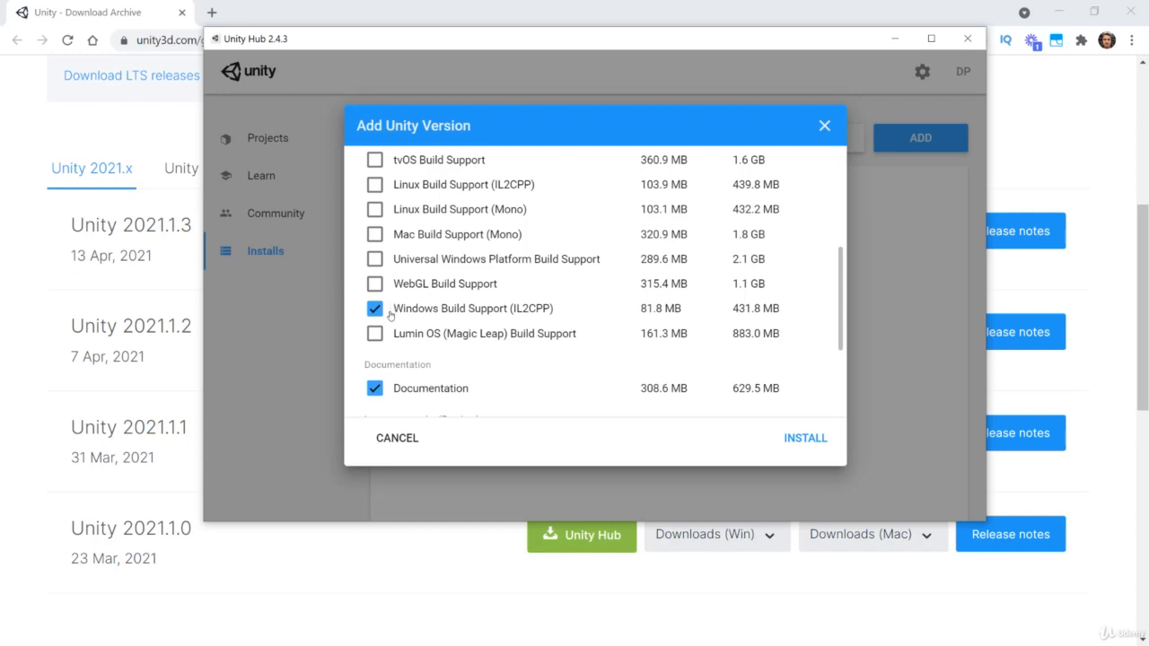
scroll(396, 310, "down", 3)
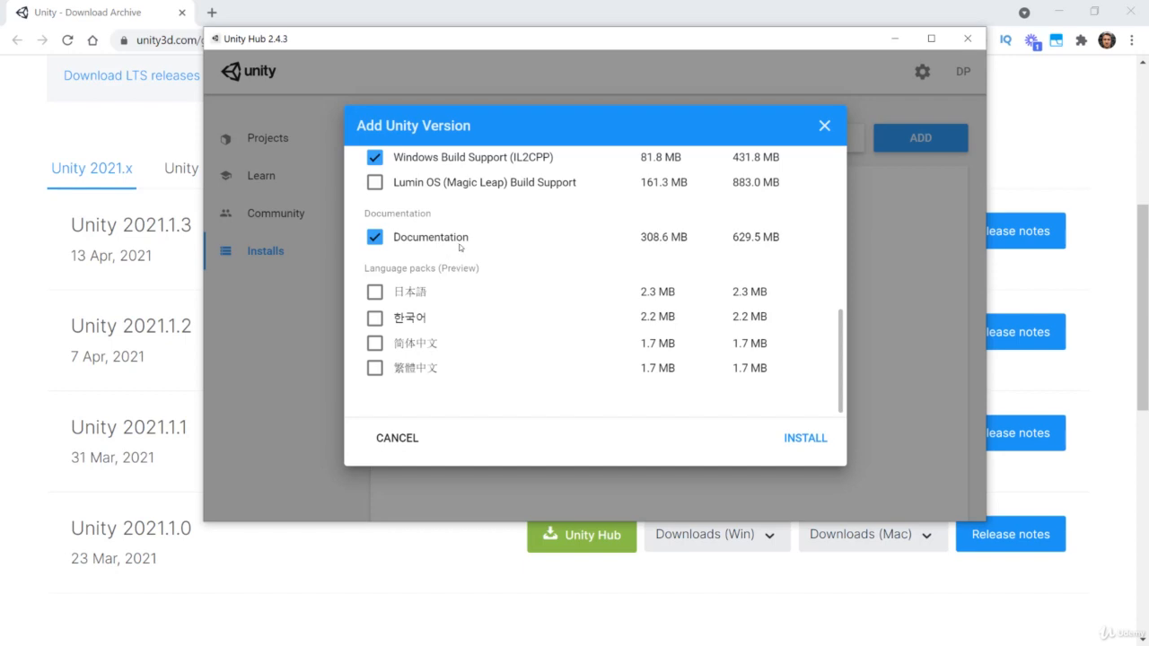
left_click(811, 443)
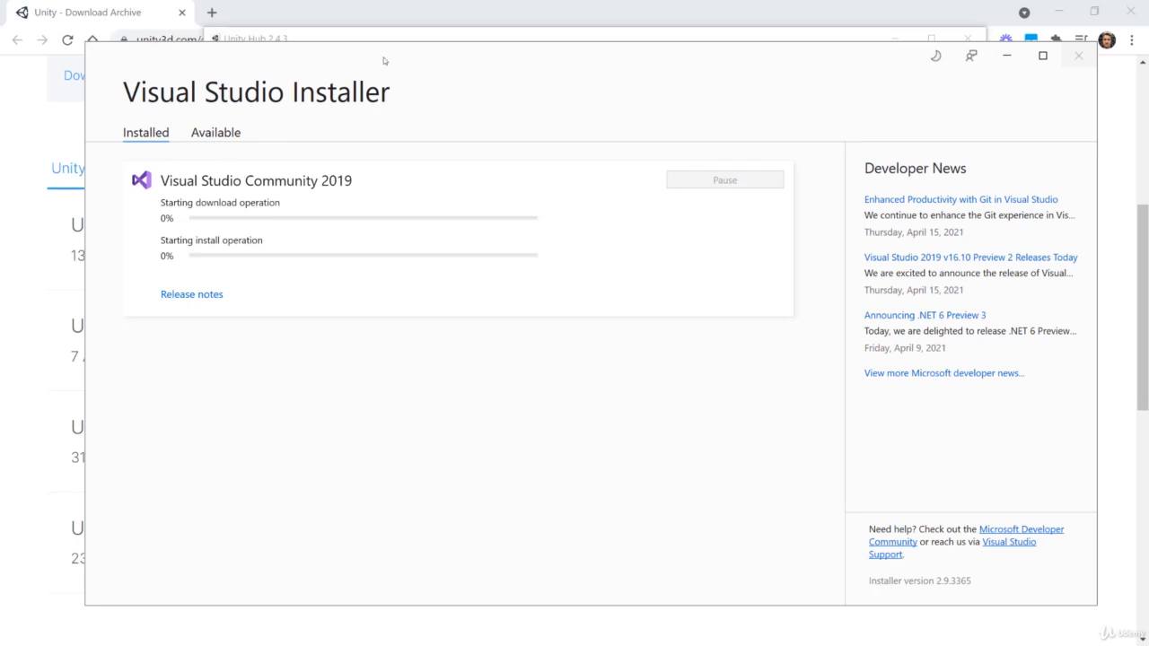
left_click_drag(385, 60, 388, 45)
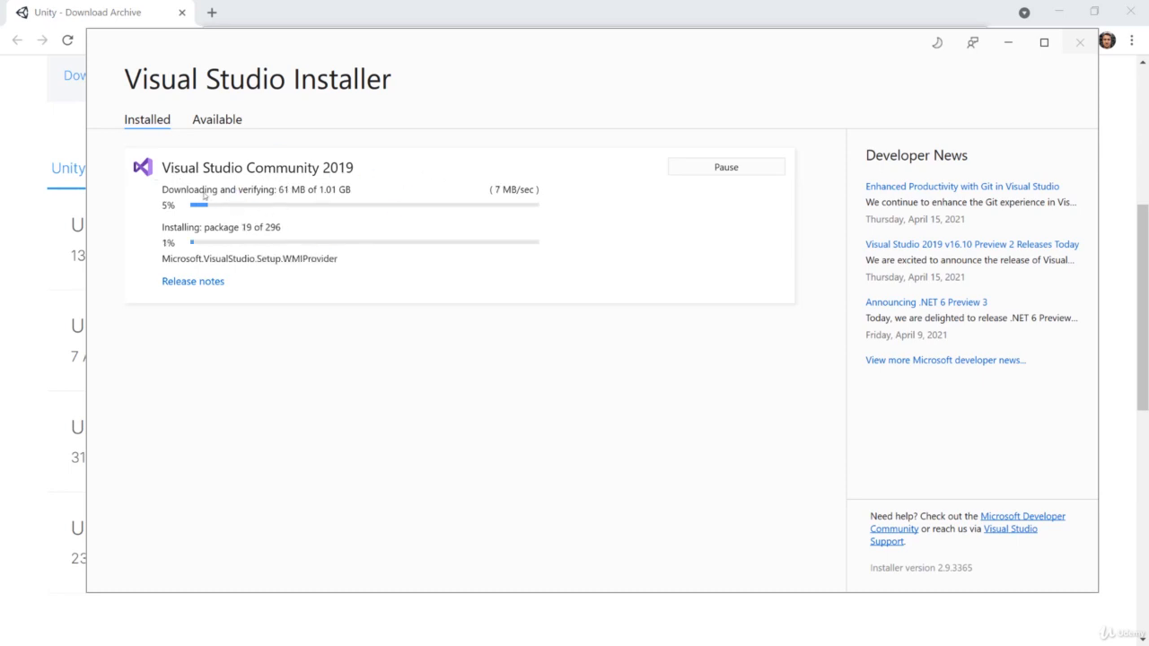
left_click(1008, 42)
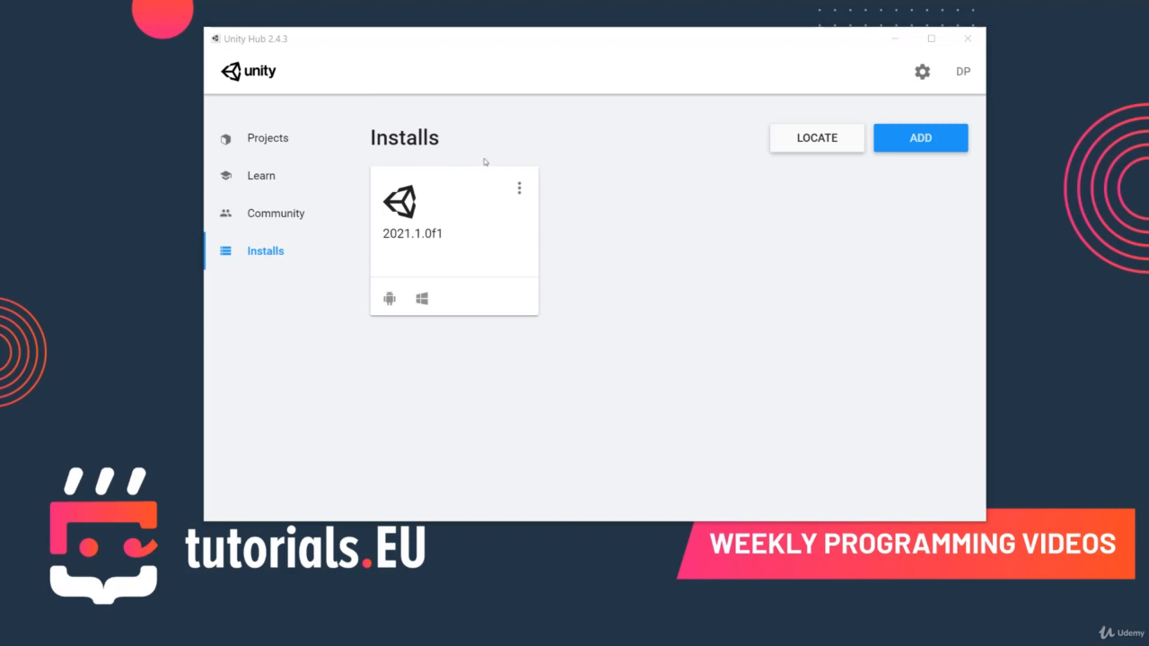
- Review the modules that can be added to the installed Unity 2021.1.0f1 and close the list without adding any
left_click(519, 189)
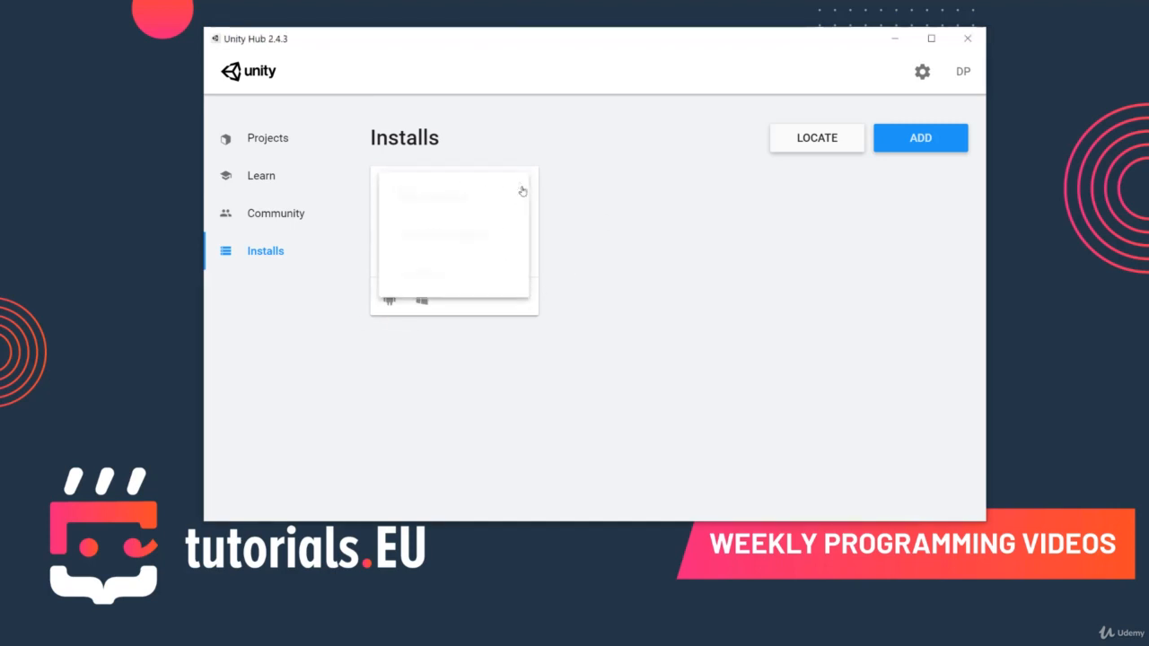
left_click(553, 190)
left_click(520, 188)
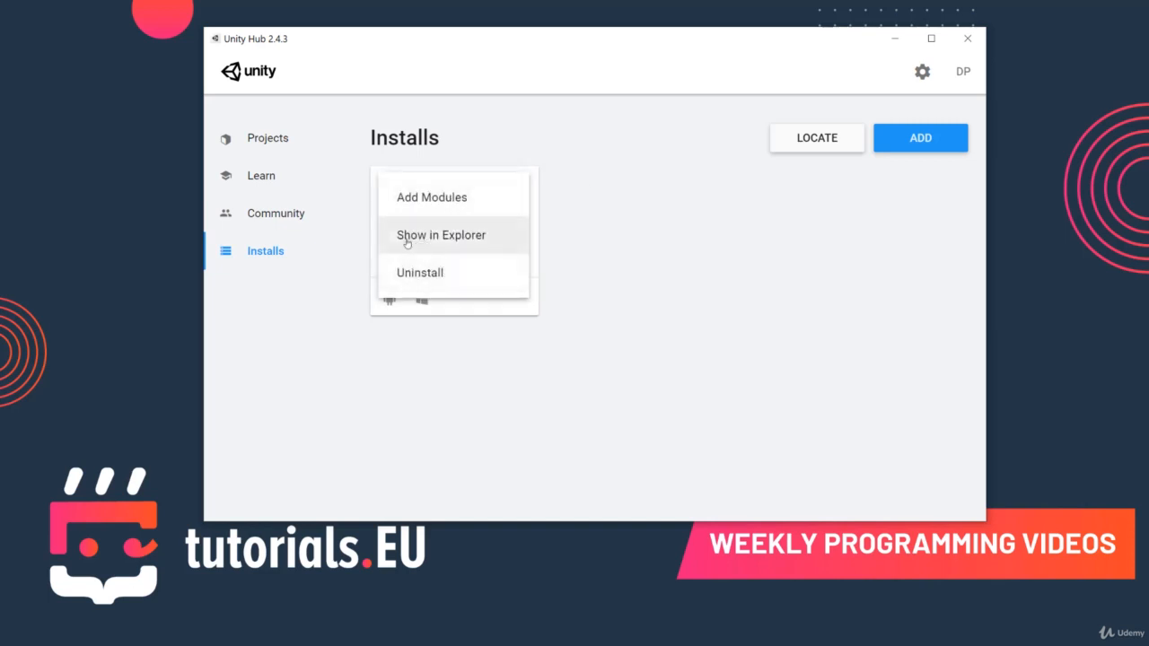
left_click(429, 197)
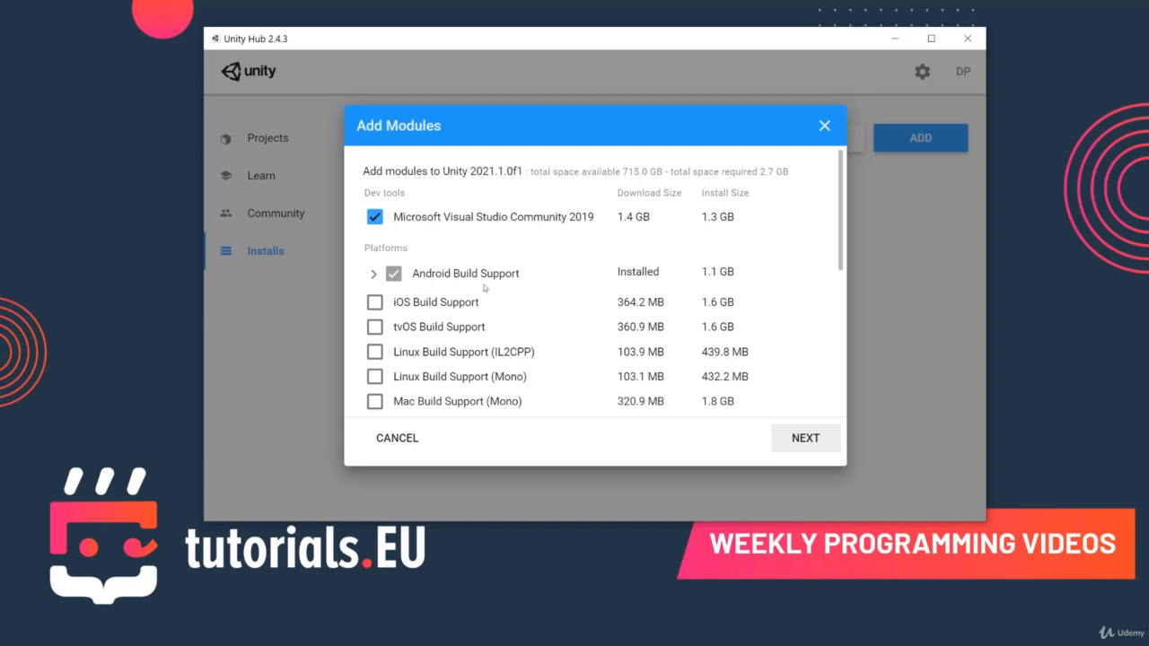
scroll(523, 251, "down", 2)
scroll(417, 266, "down", 3)
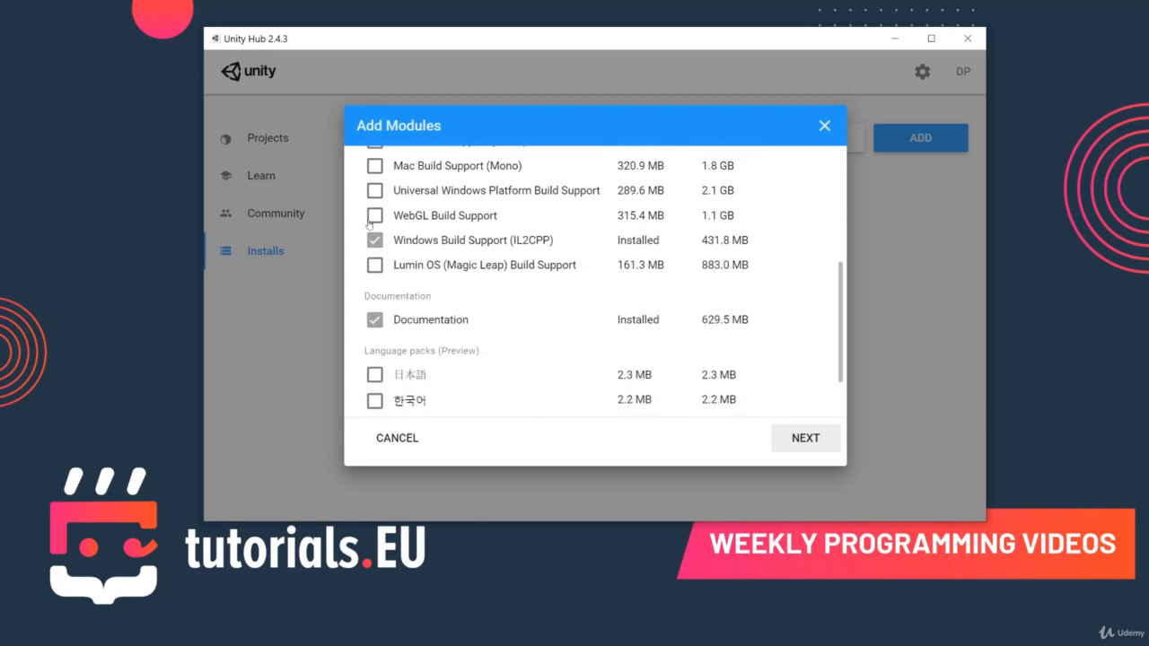
scroll(381, 209, "up", 3)
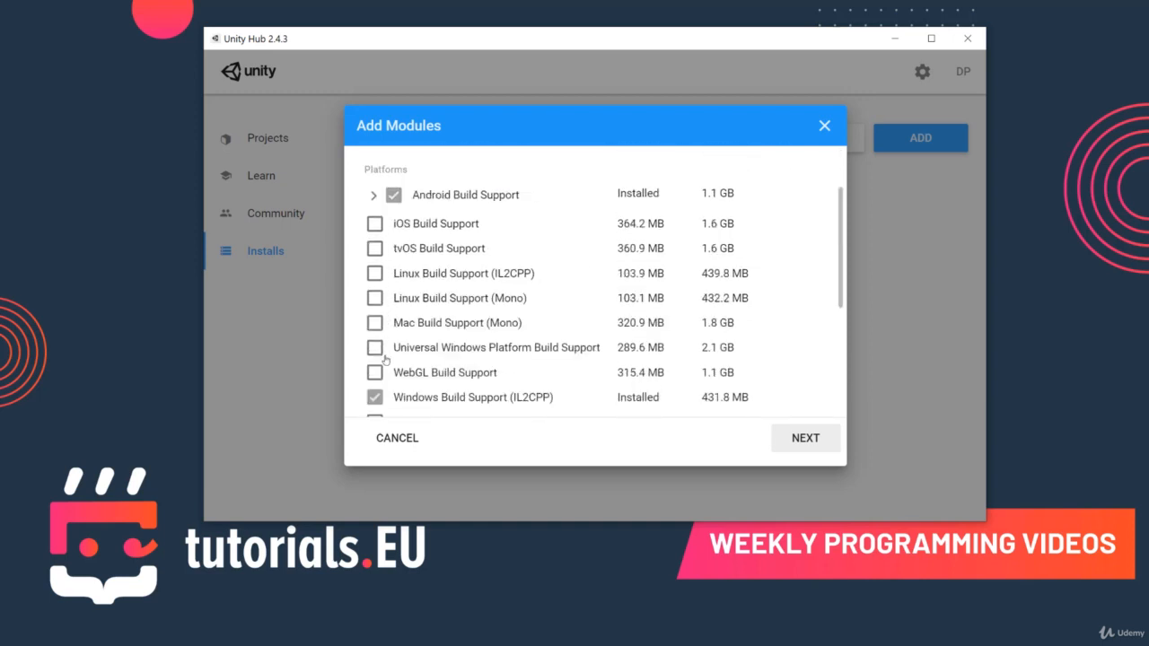
scroll(381, 288, "down", 3)
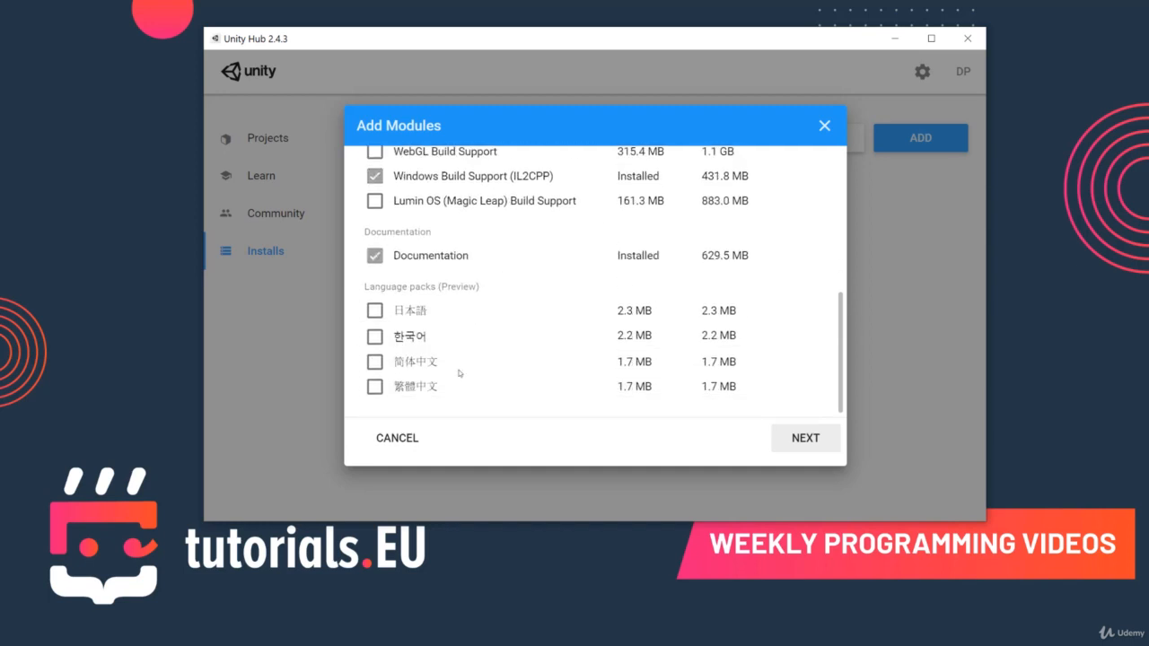
left_click(823, 125)
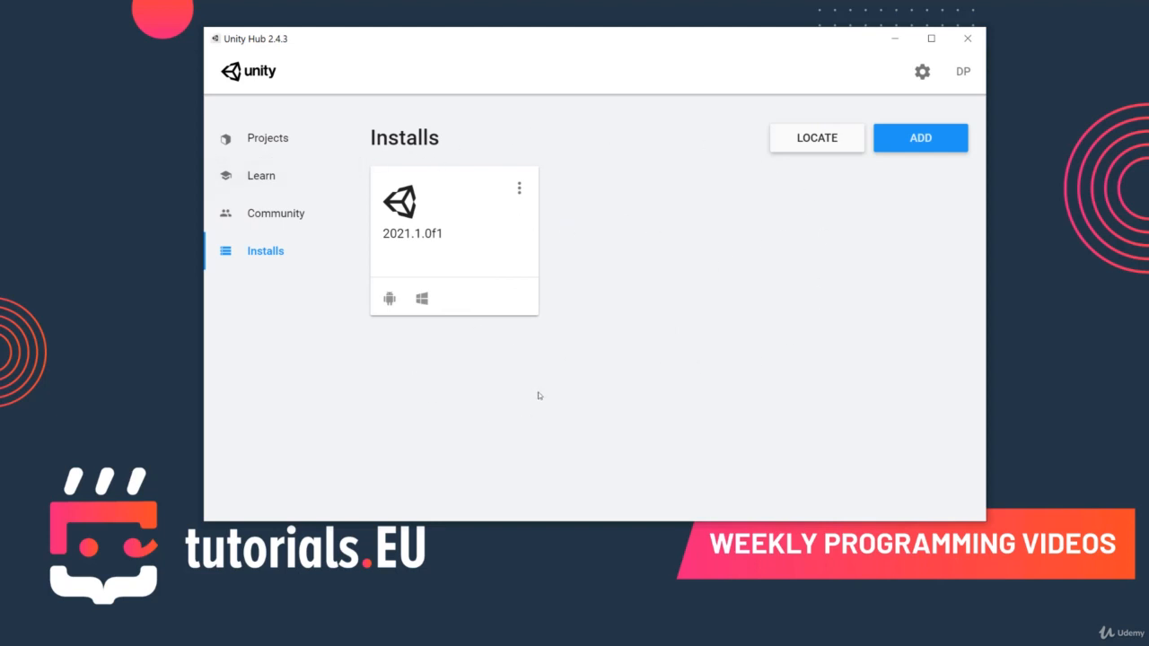
- Look at the Unity versions offered for a further install, close the dialog without adding one and show the Projects overview
left_click(915, 138)
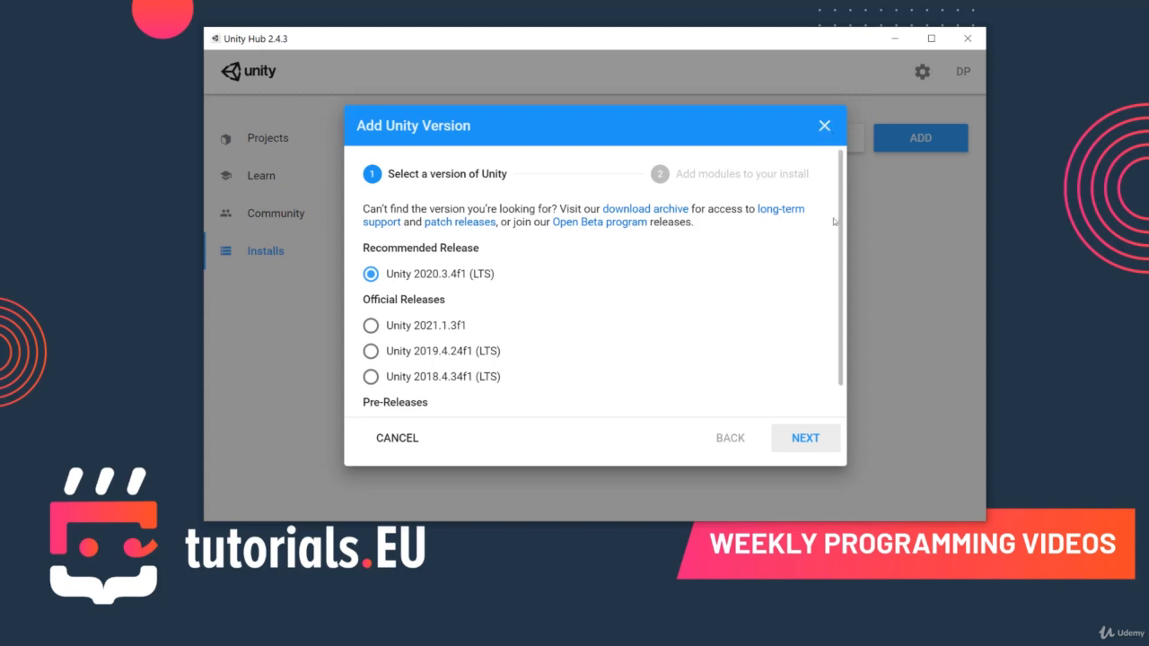
left_click(825, 125)
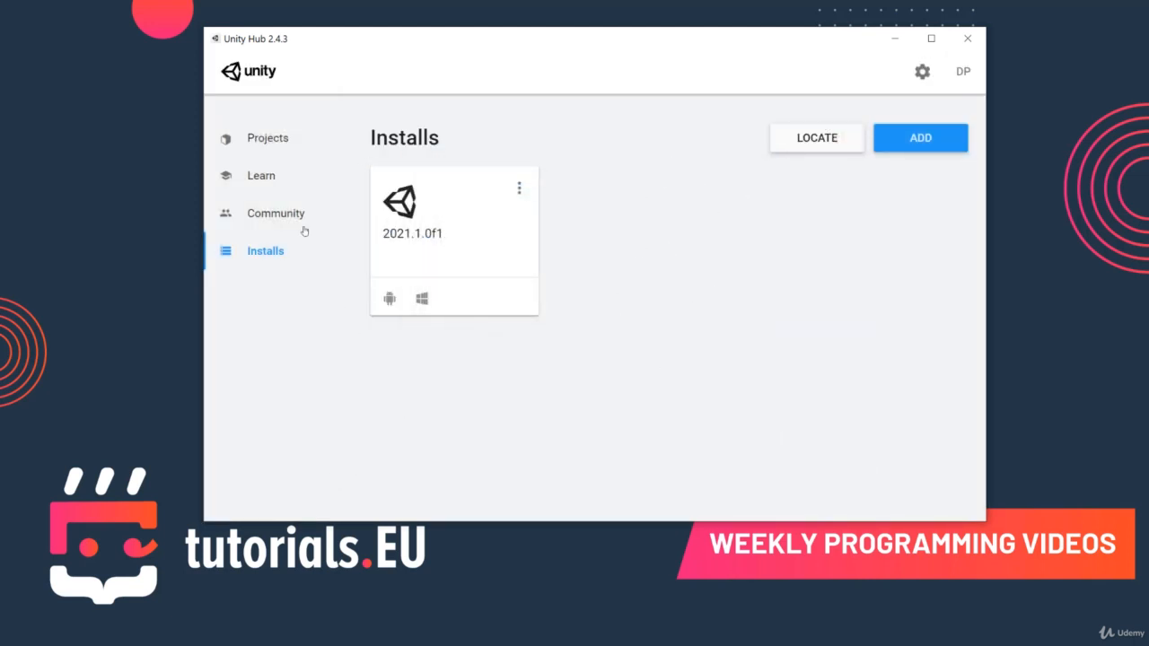
left_click(269, 138)
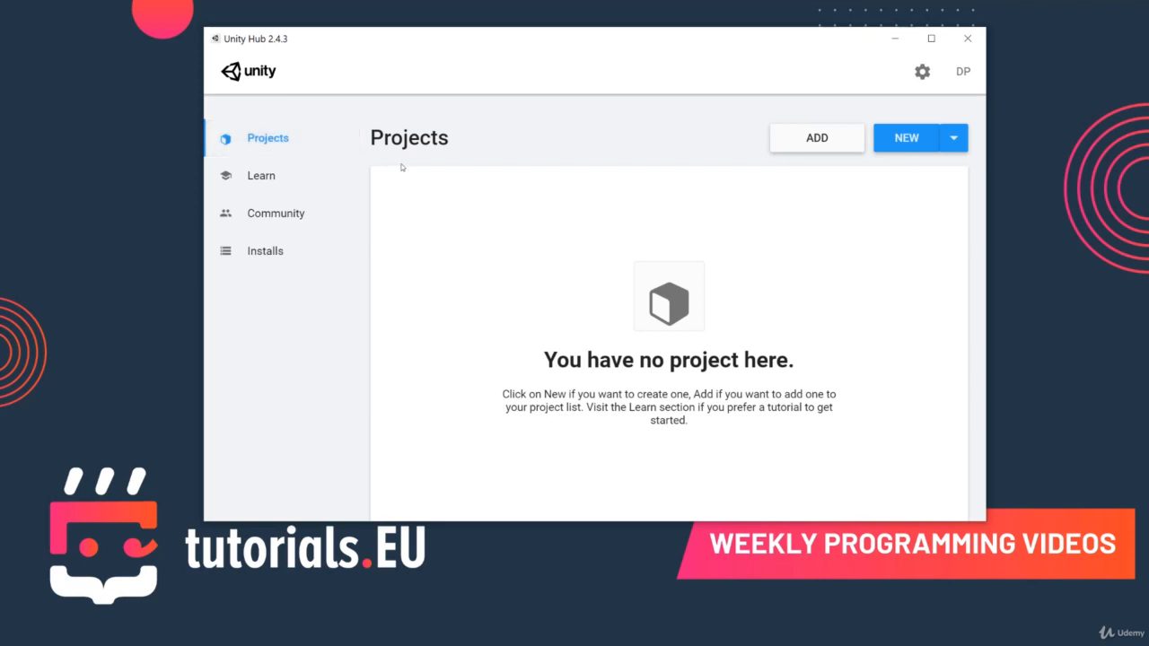